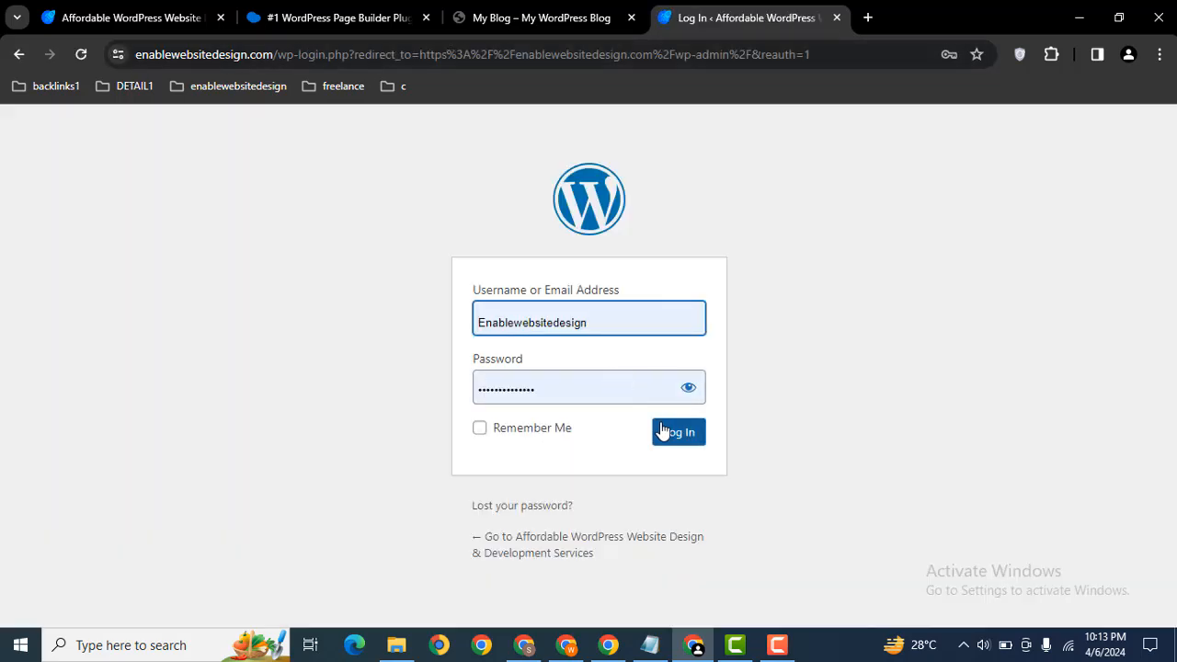
# - Log in to the enablewebsitedesign.com WordPress admin with the prefilled credentials
pyautogui.click(678, 441)
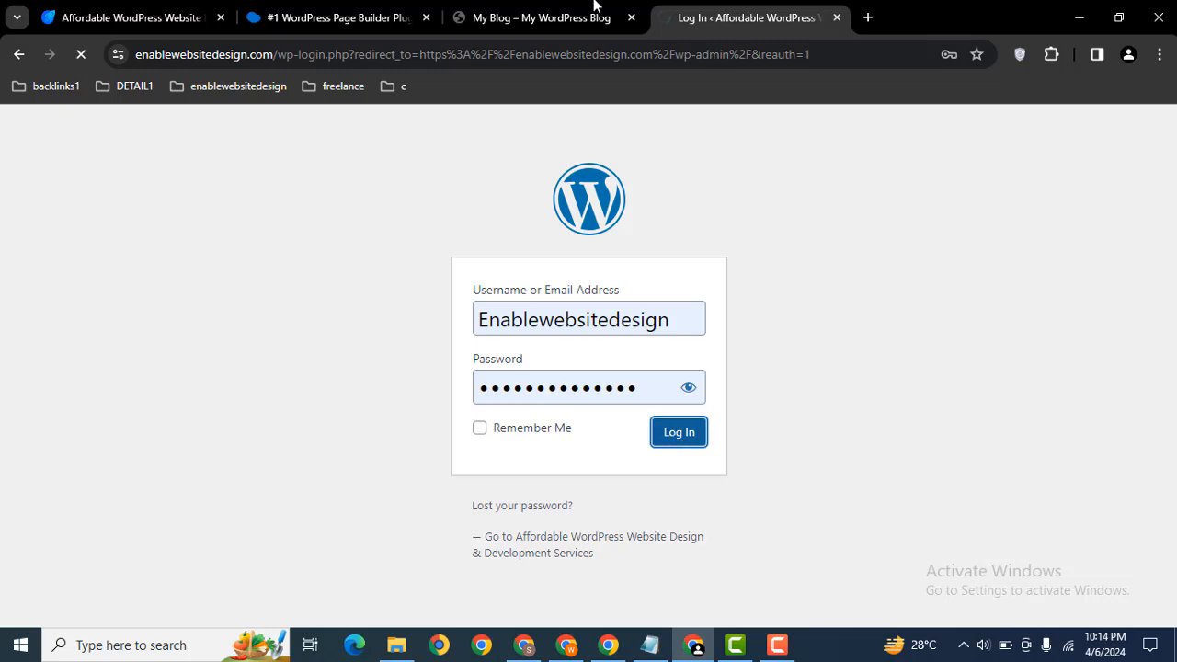
# - Open yt4.newfullhdmovies.com/wp-admin in a new browser tab and close the enablewebsitedesign.com dashboard tab
pyautogui.click(864, 15)
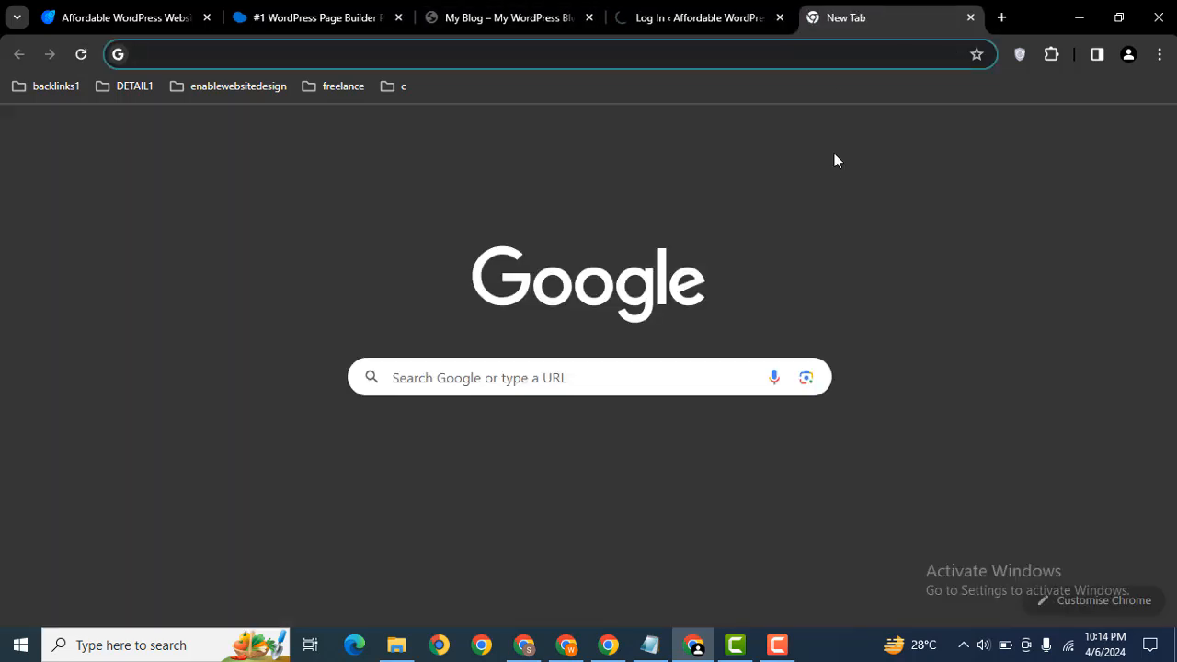
pyautogui.click(485, 15)
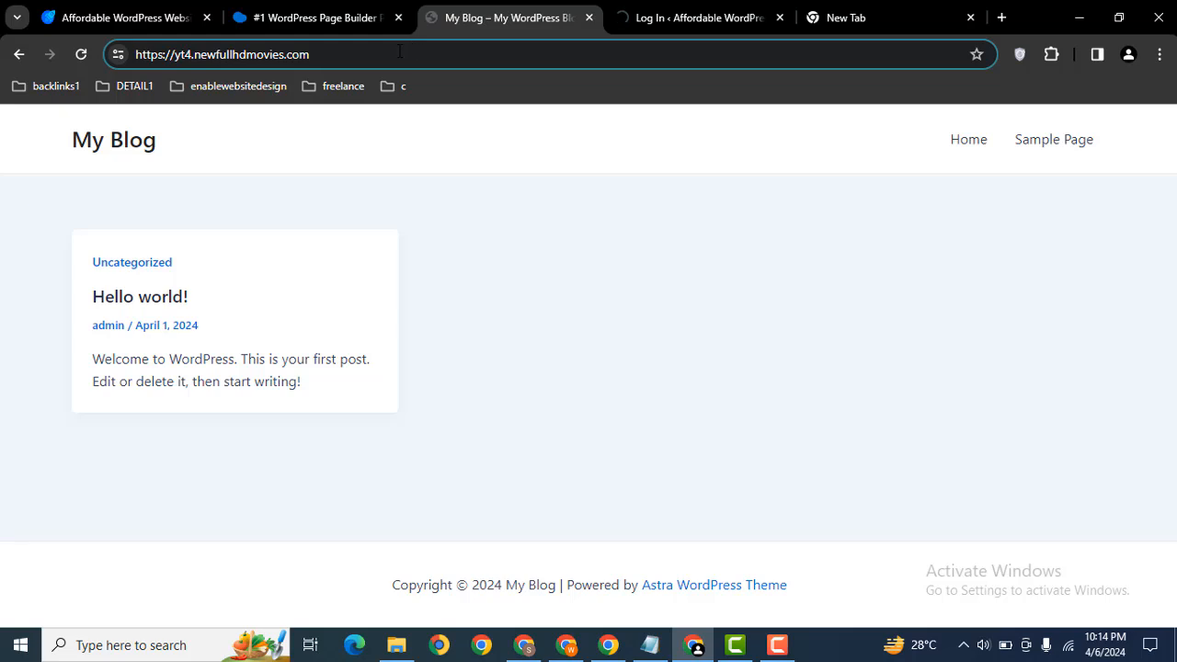
pyautogui.click(400, 52)
pyautogui.hotkey('ctrl', 'c')
pyautogui.click(848, 9)
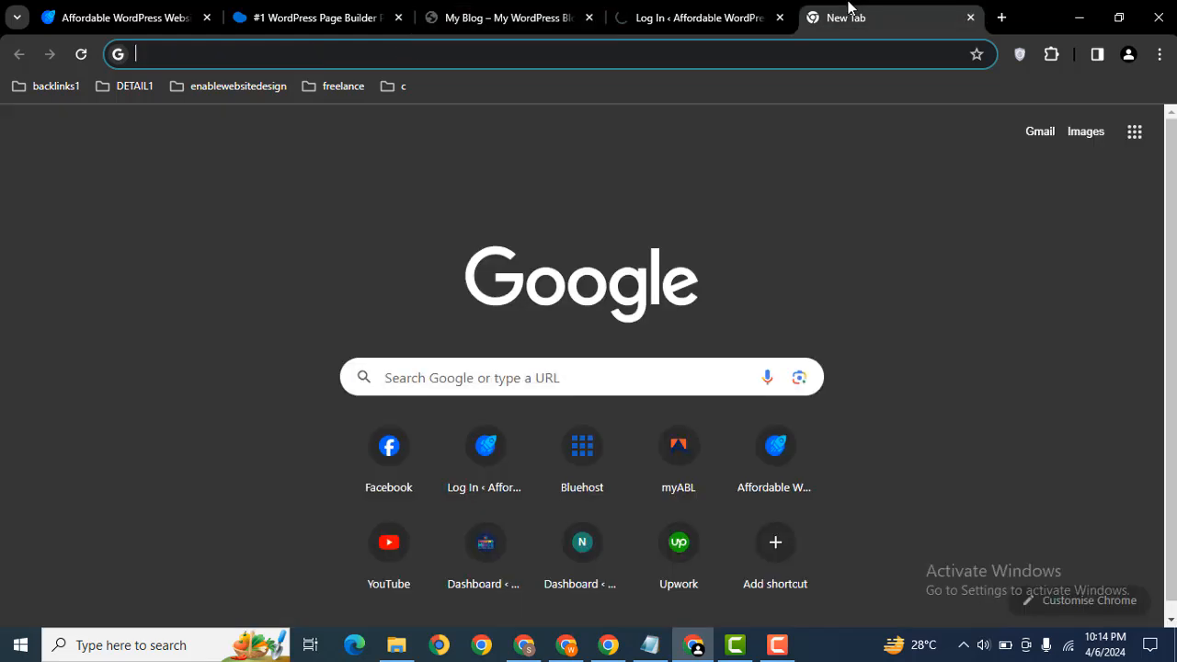
pyautogui.hotkey('ctrl', 'v')
pyautogui.write('wp-admin')
pyautogui.press('Return')
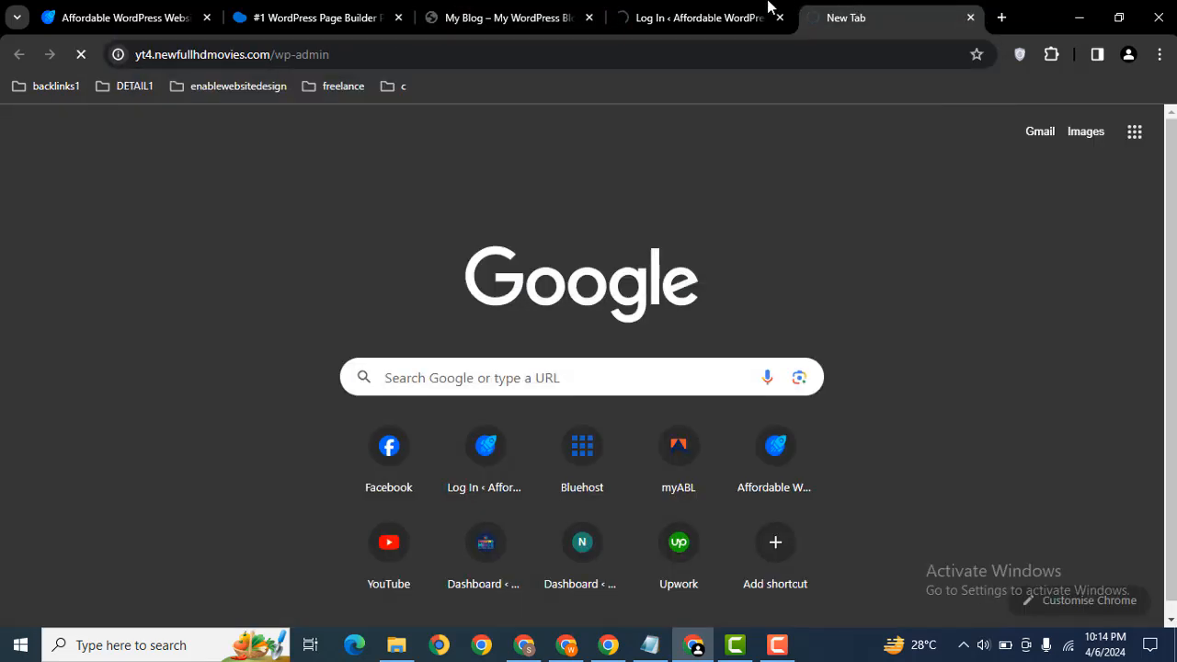
pyautogui.click(723, 9)
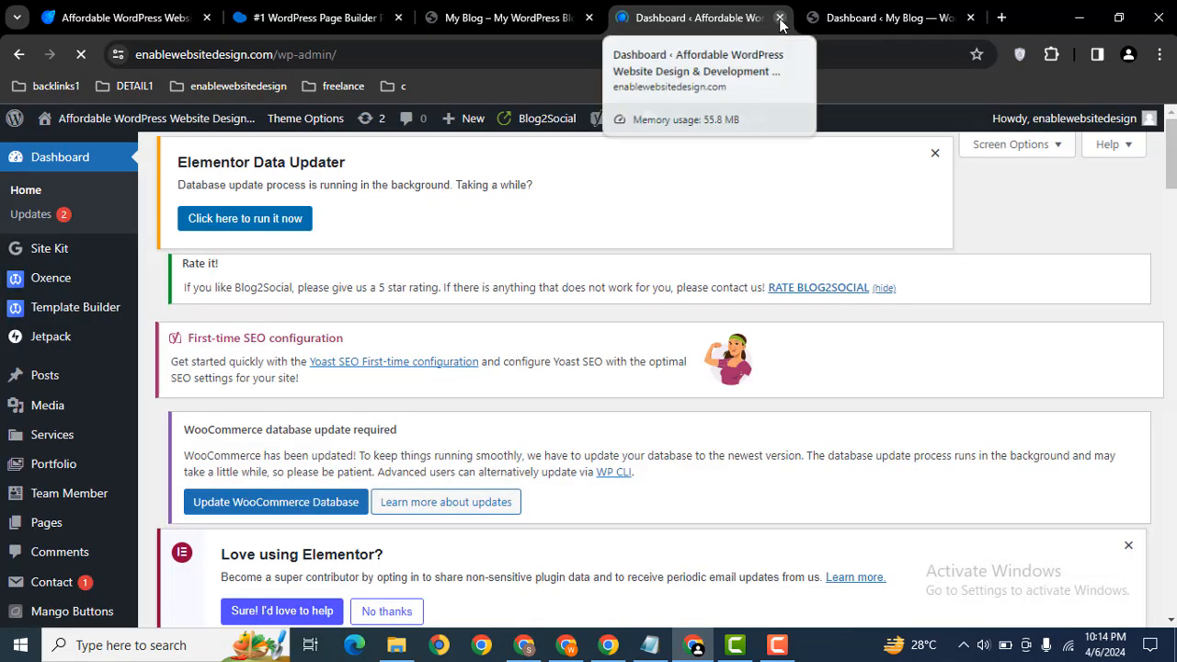
pyautogui.click(780, 18)
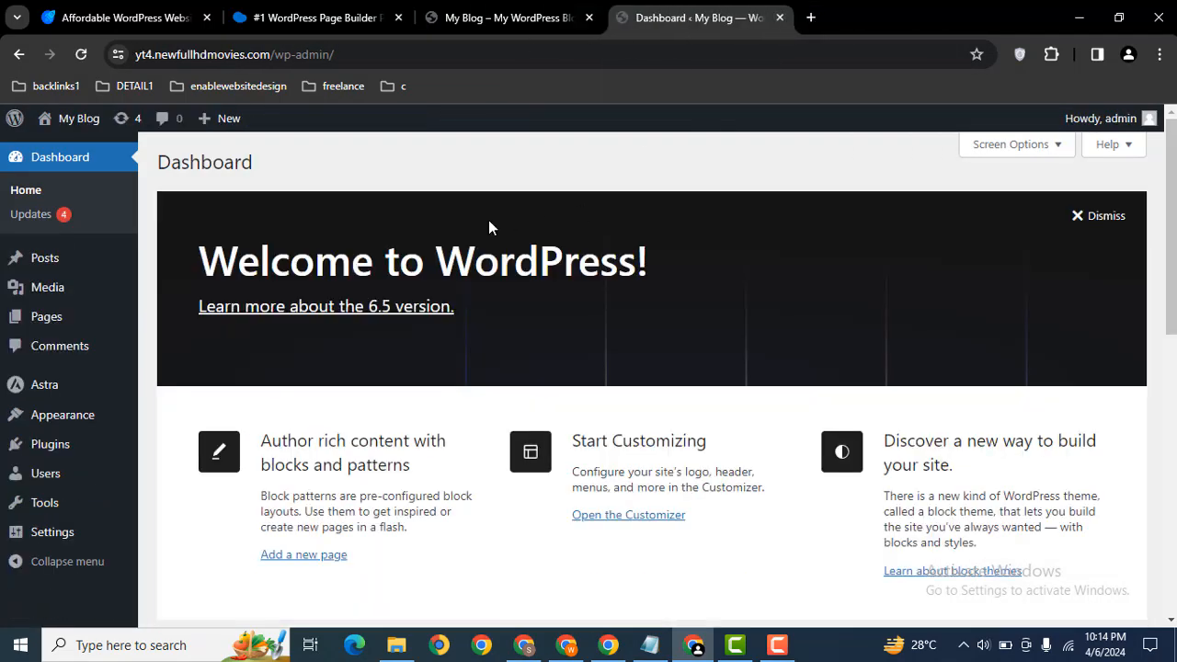
# - Upload wpbakery_v7.5.zip from the resources folder as a new plugin in a separate tab and start its installation
pyautogui.moveTo(49, 445)
pyautogui.middleClick(180, 476)
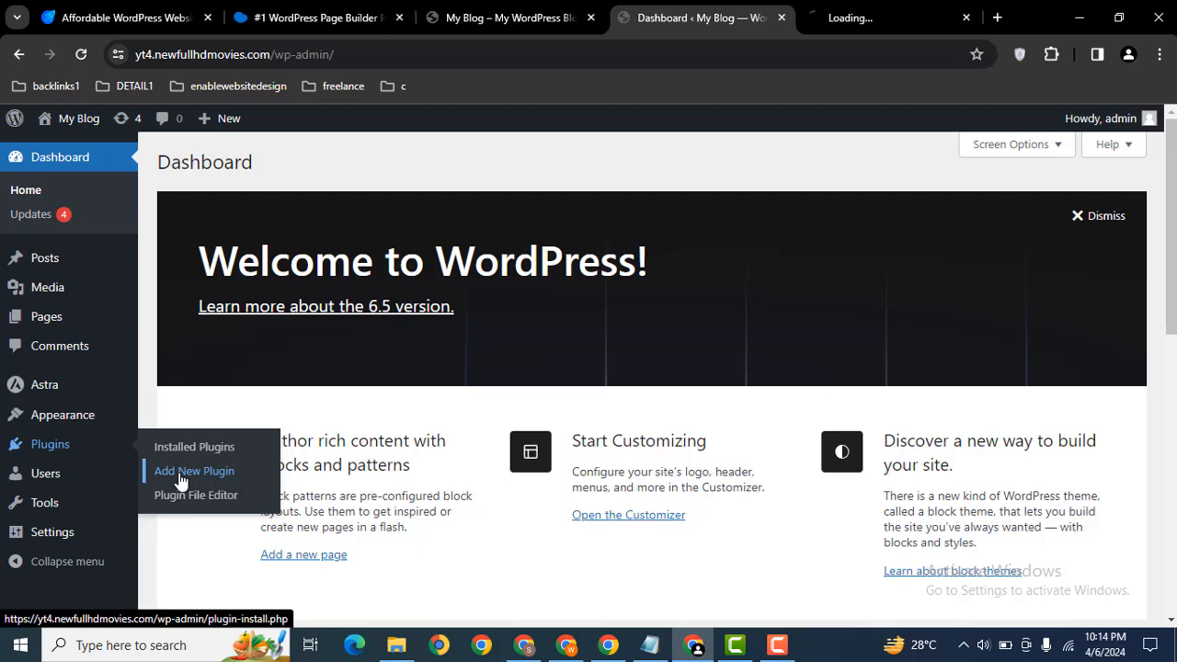
pyautogui.click(823, 15)
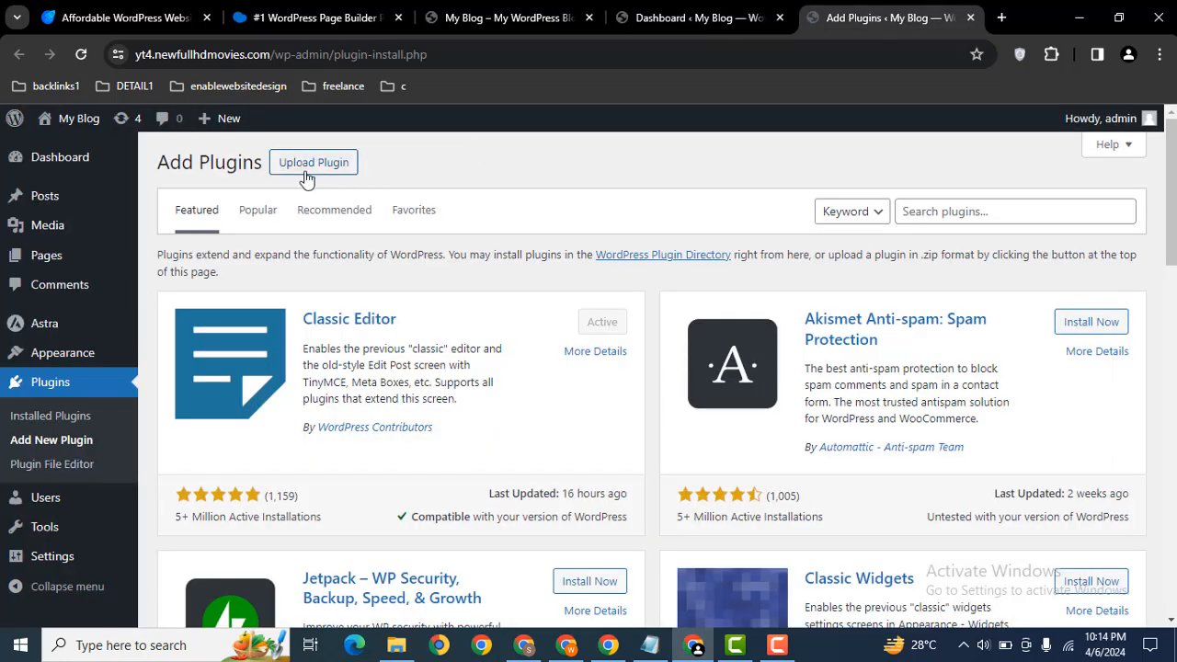
pyautogui.click(307, 175)
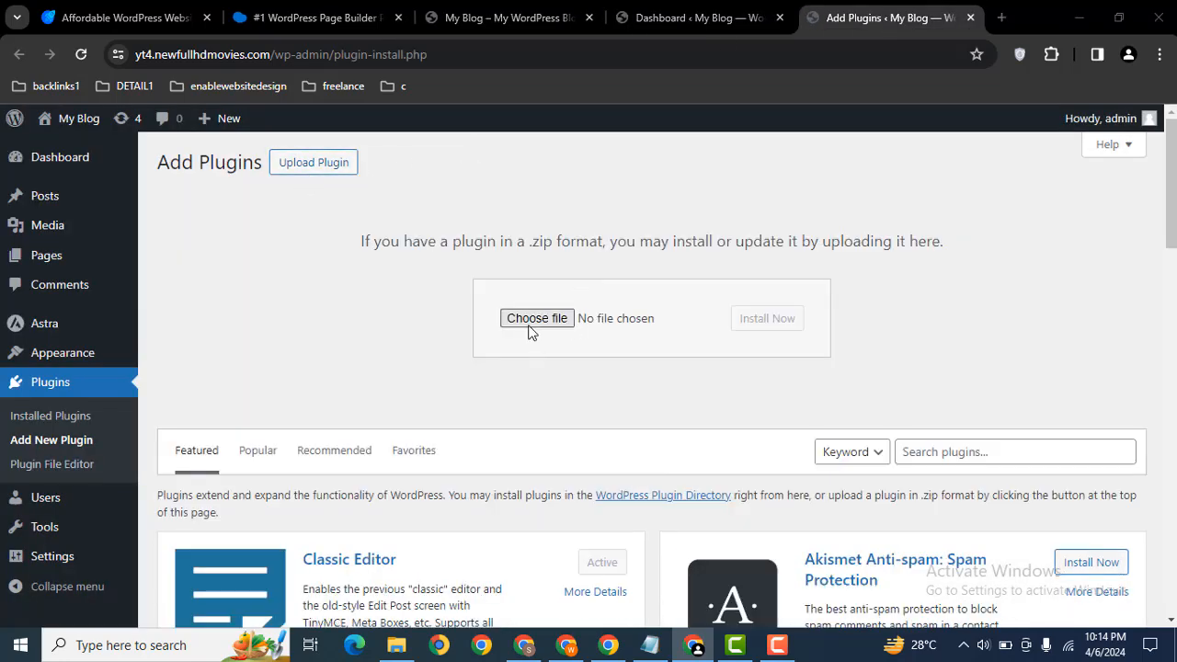
pyautogui.click(533, 318)
pyautogui.scroll(-10, 570, 395)
pyautogui.click(551, 374)
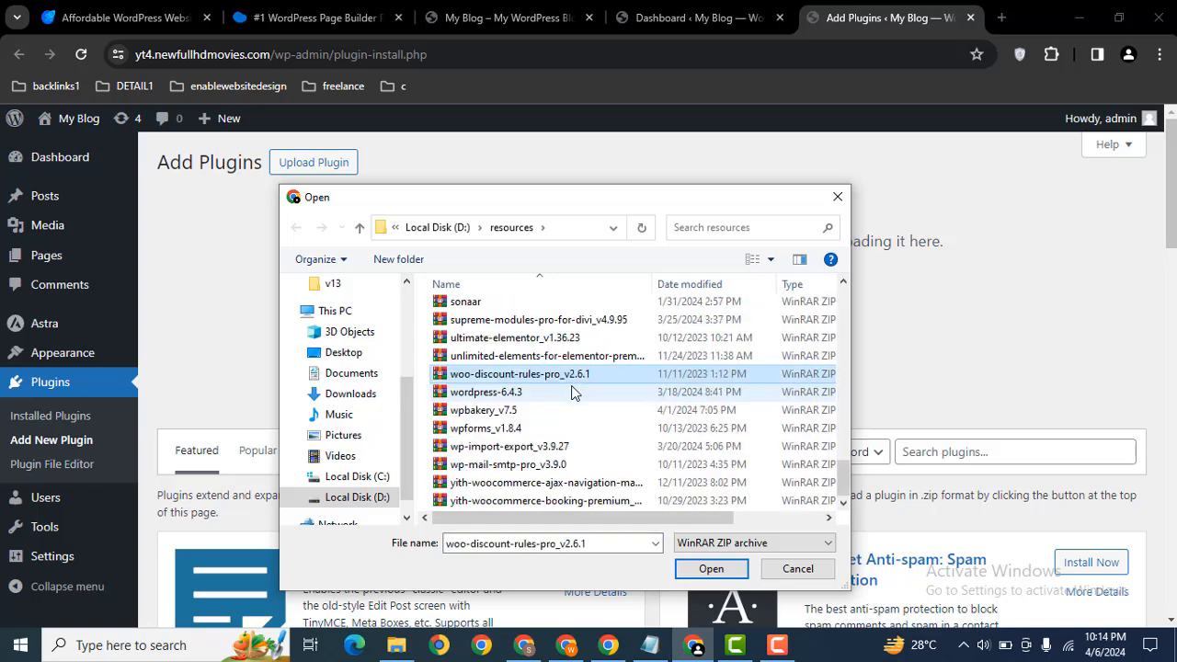
pyautogui.doubleClick(506, 410)
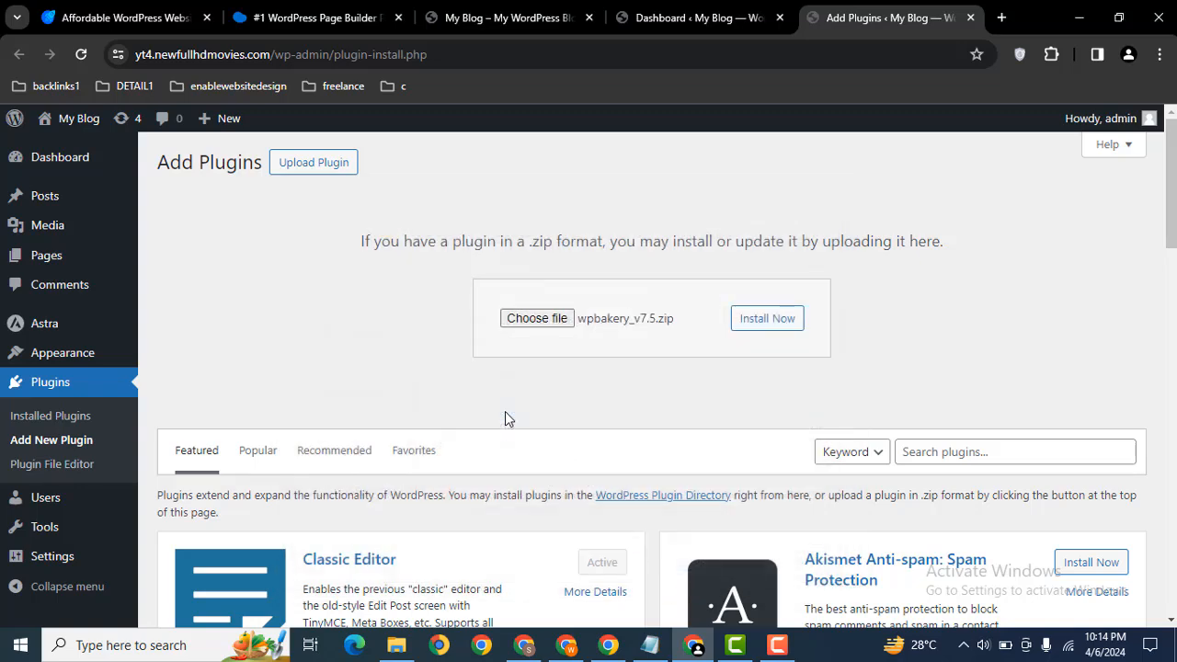
pyautogui.click(777, 315)
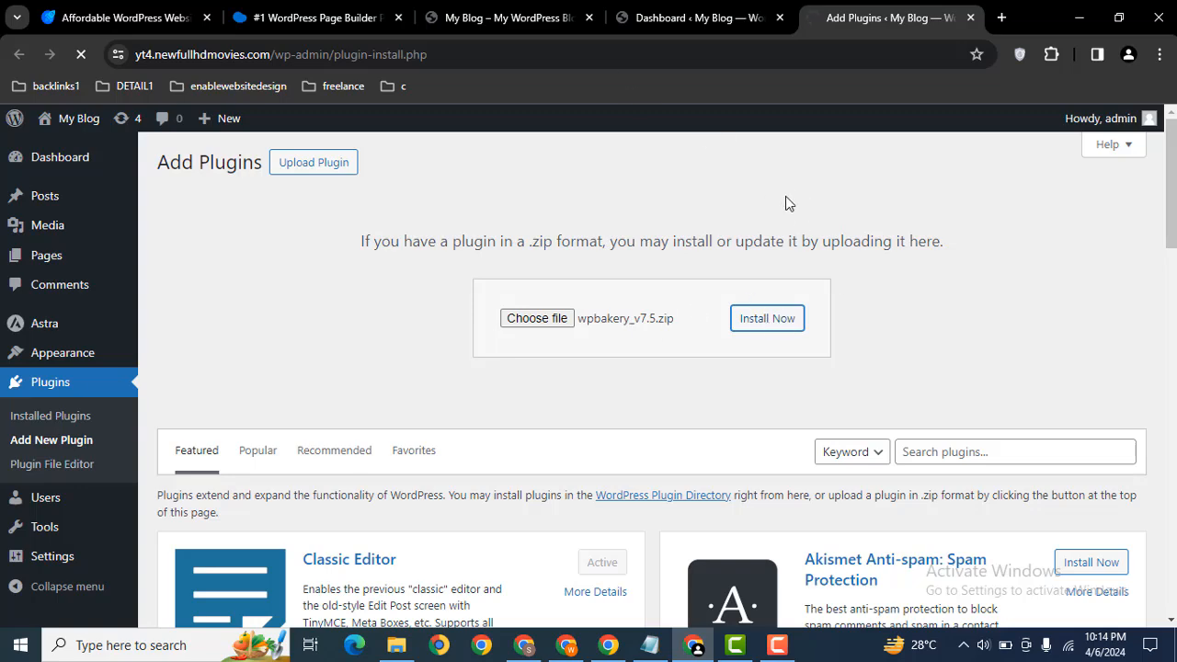
# - Accept all cookies on the wpbakery.com site and review the lifetime license pricing plans
pyautogui.click(294, 7)
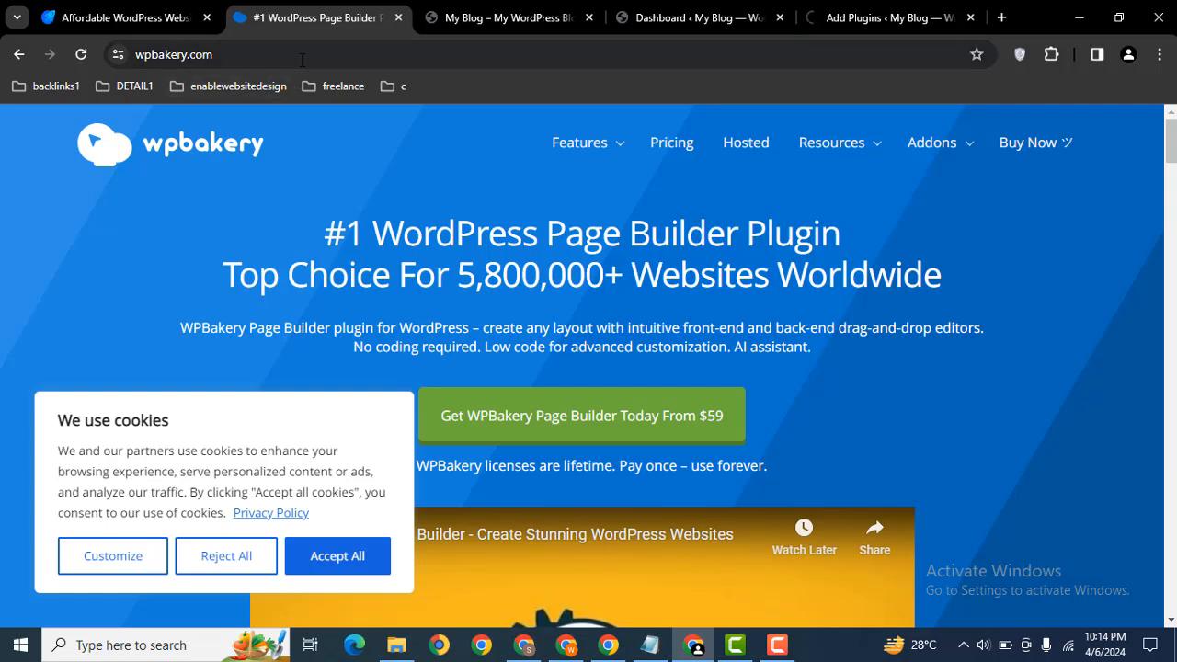
pyautogui.click(342, 559)
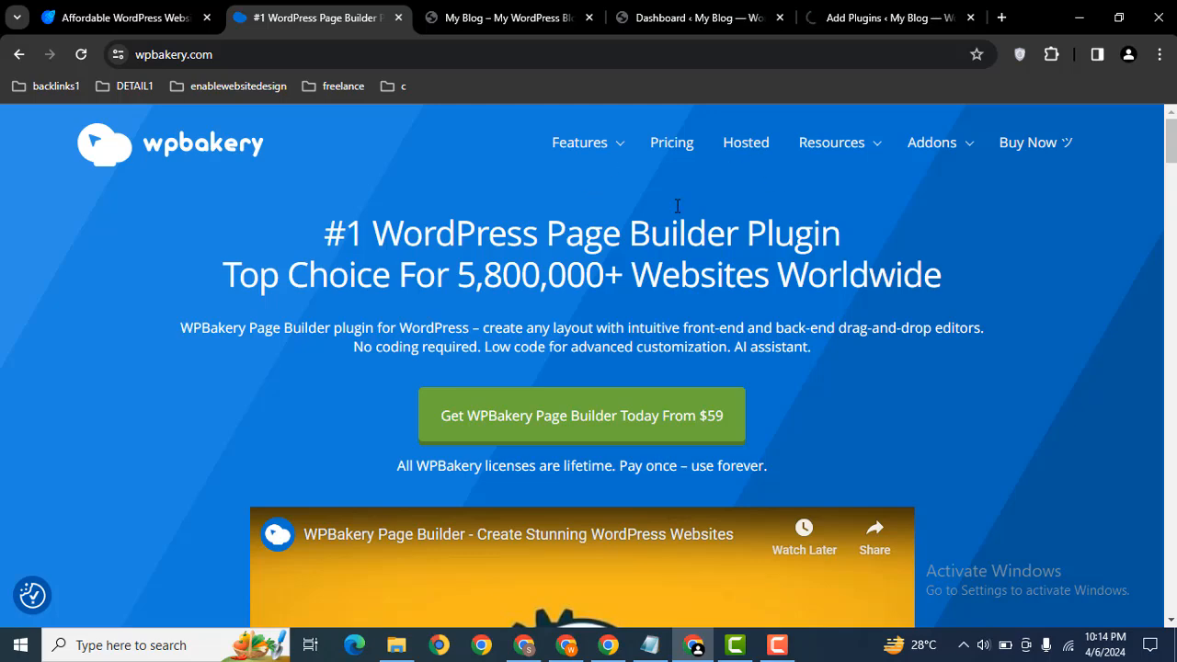
pyautogui.click(676, 143)
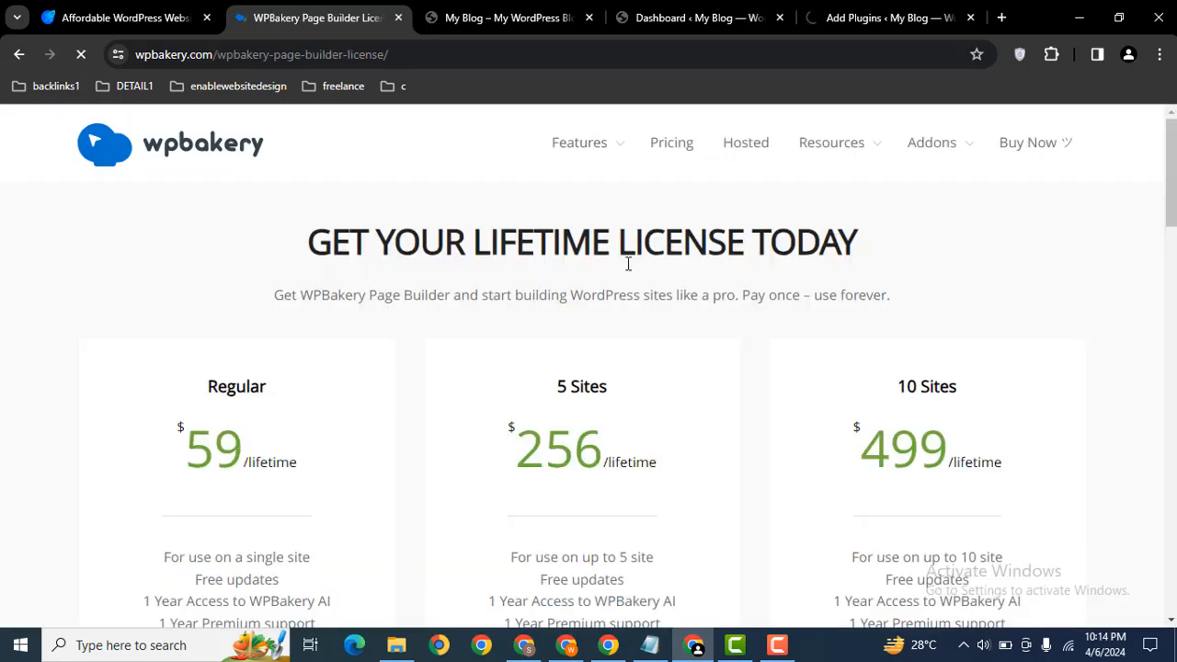
pyautogui.scroll(-2, 1172, 192)
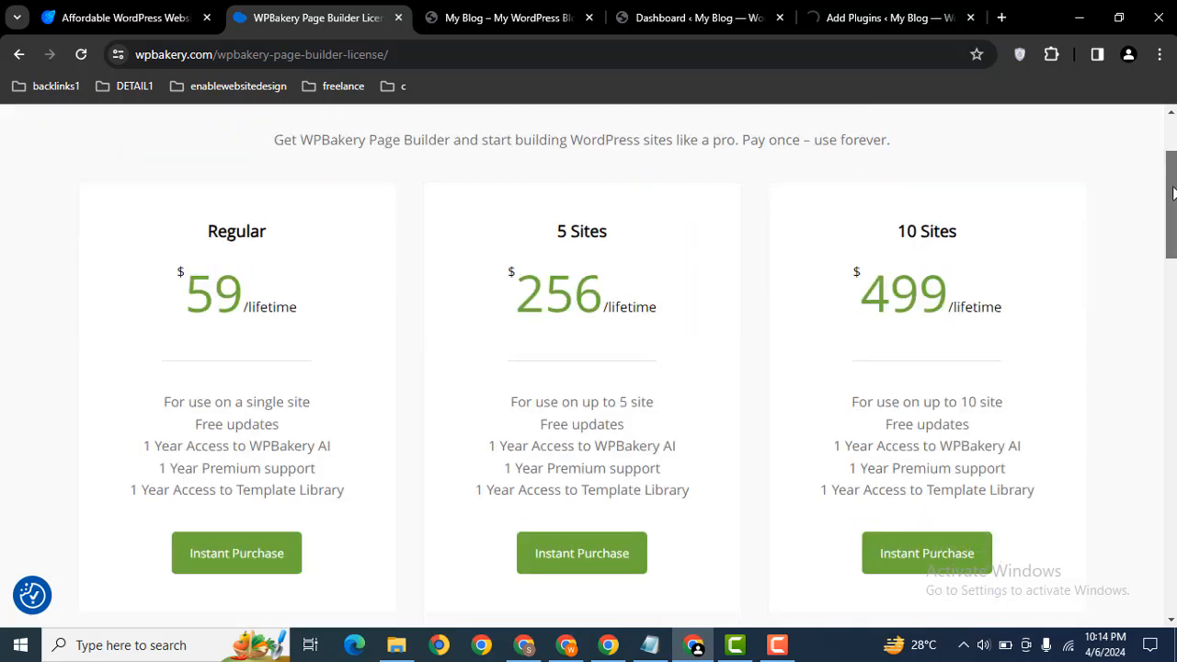
pyautogui.moveTo(1171, 192); pyautogui.dragTo(1160, 160)
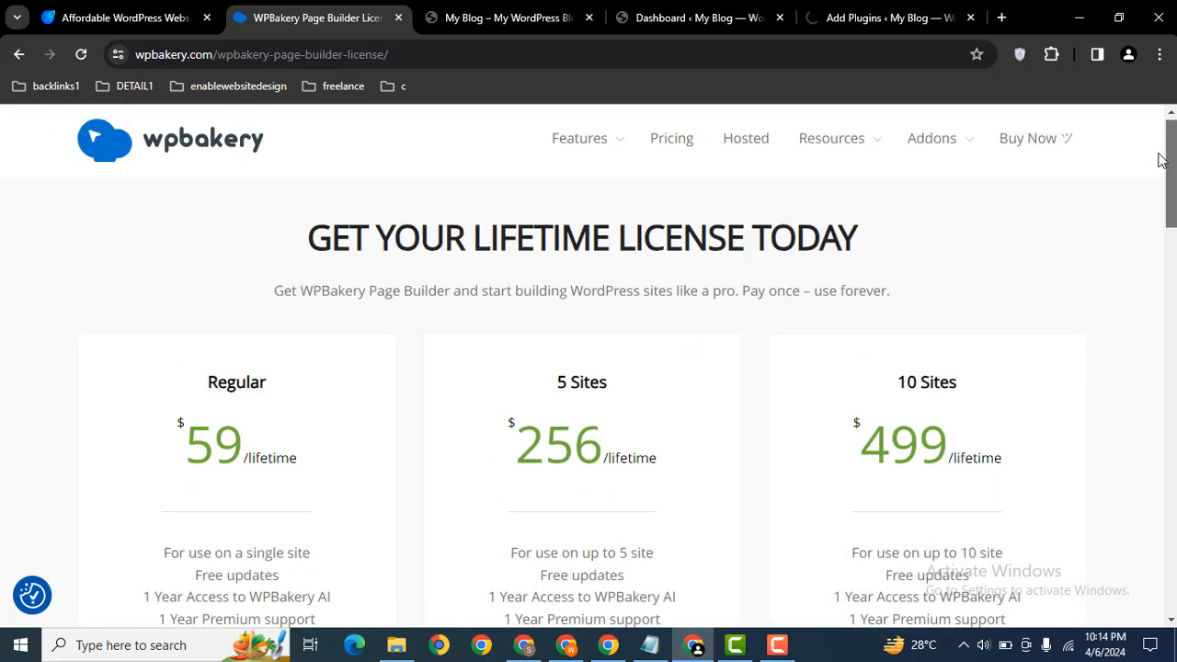
# - Open the WordPress editor feature page on wpbakery.com and look through its Frontend Editor section
pyautogui.moveTo(597, 150)
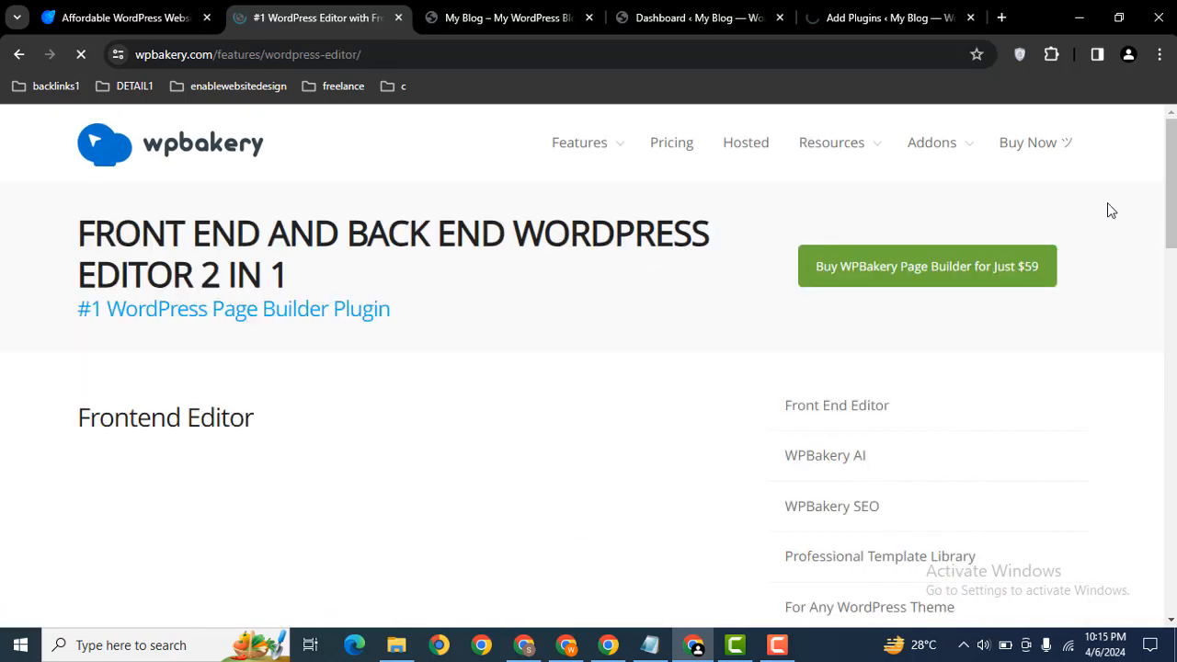
pyautogui.scroll(-2, 1172, 237)
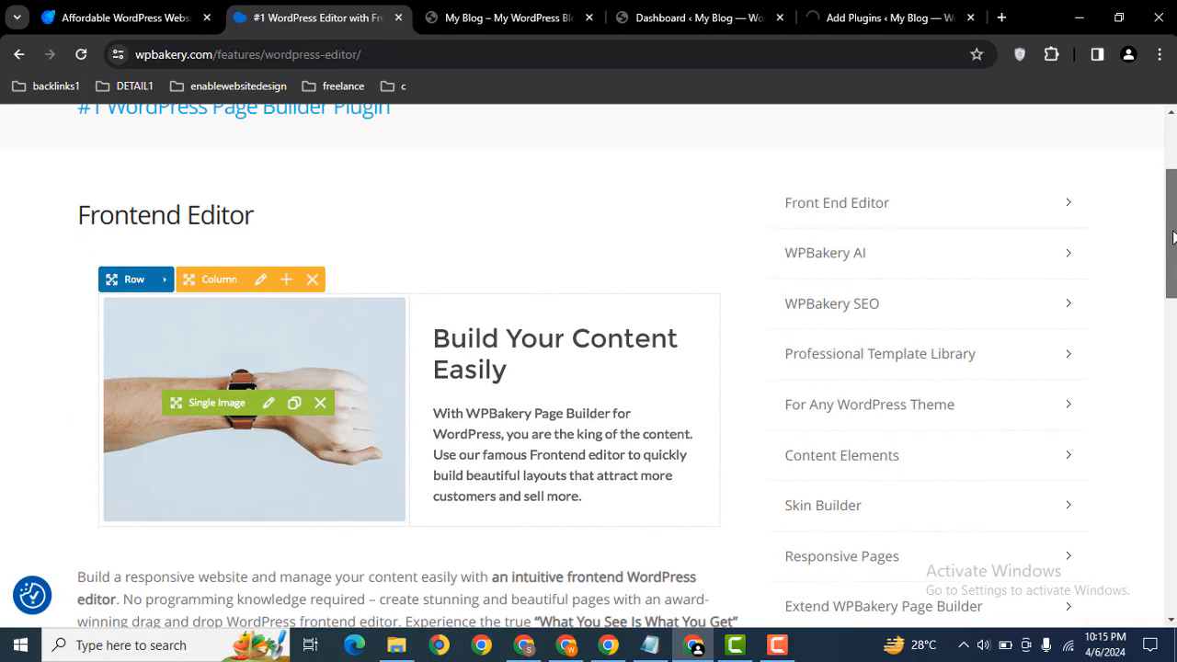
pyautogui.scroll(-3, 1172, 237)
pyautogui.scroll(5, 1168, 143)
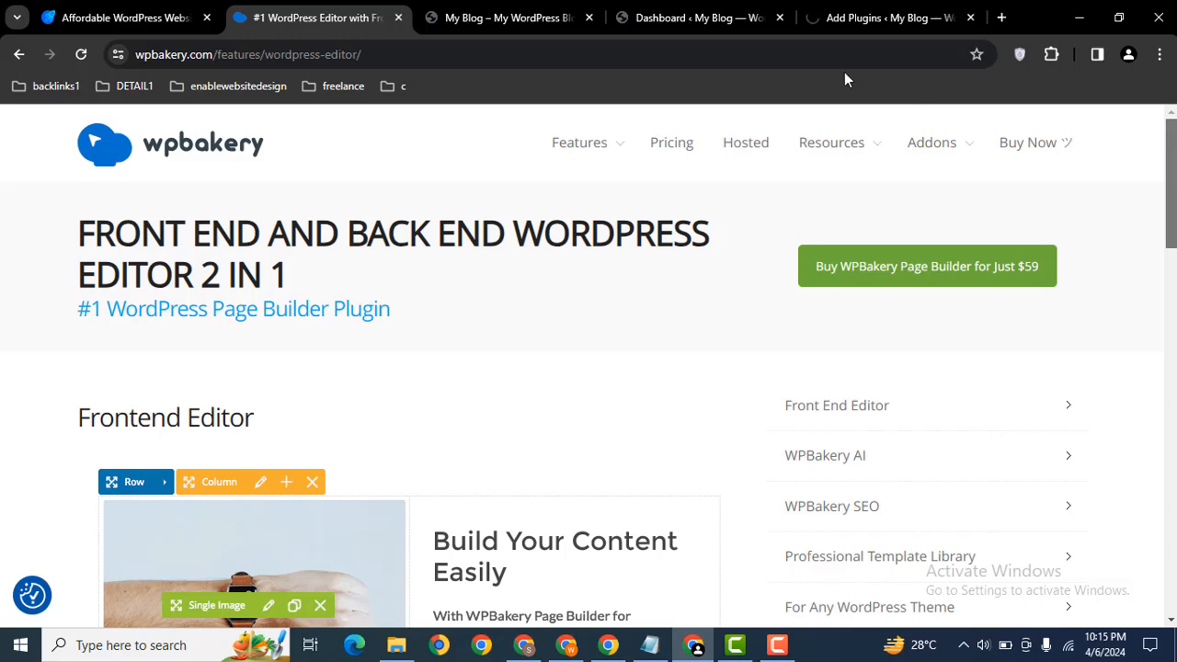
# - Return to the My Blog plugin upload and activate the installed WPBakery plugin
pyautogui.click(827, 11)
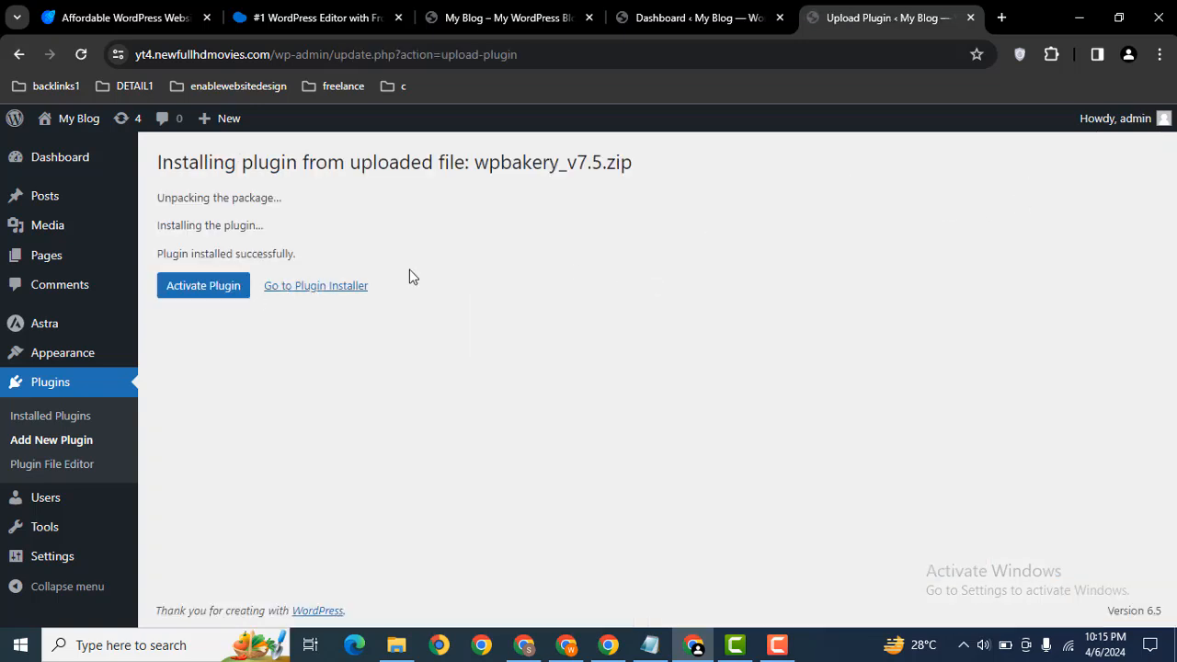
pyautogui.click(208, 290)
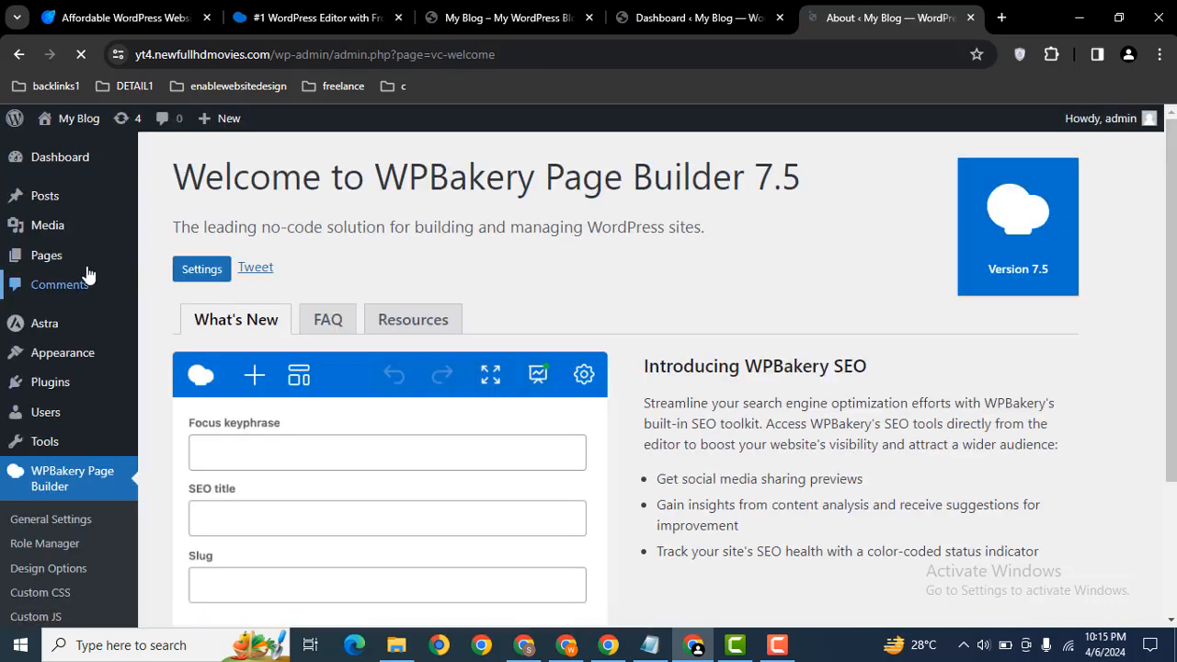
# - Create a new page in a separate tab, title it "Services" and publish it
pyautogui.moveTo(108, 267)
pyautogui.middleClick(207, 302)
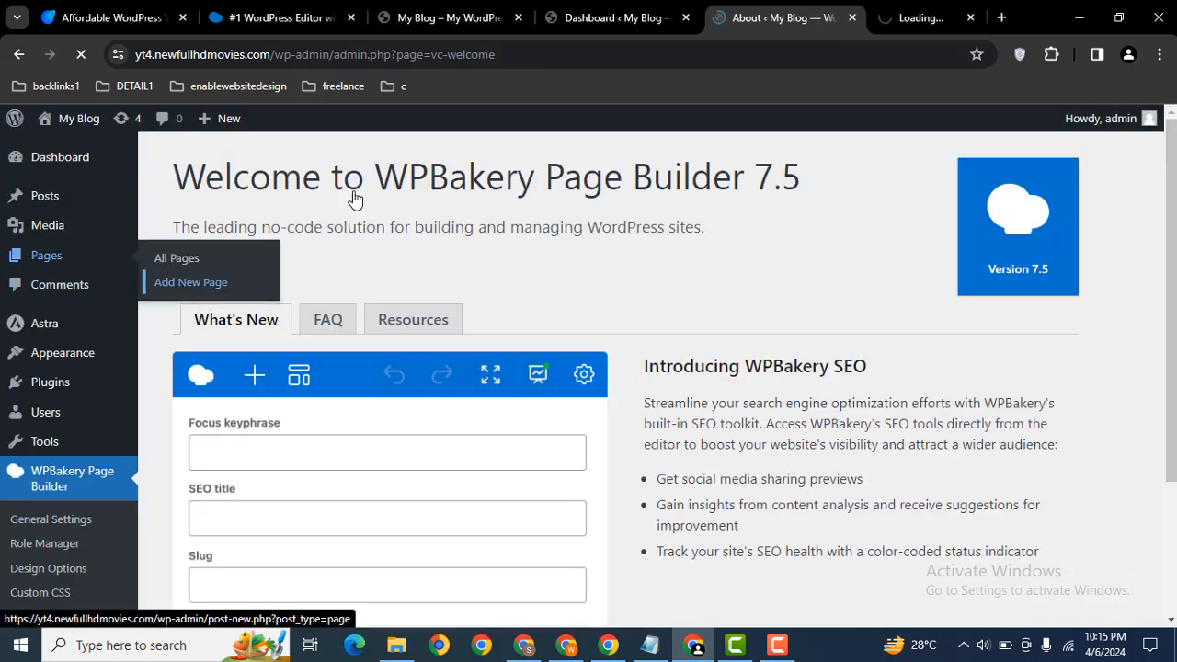
pyautogui.click(885, 9)
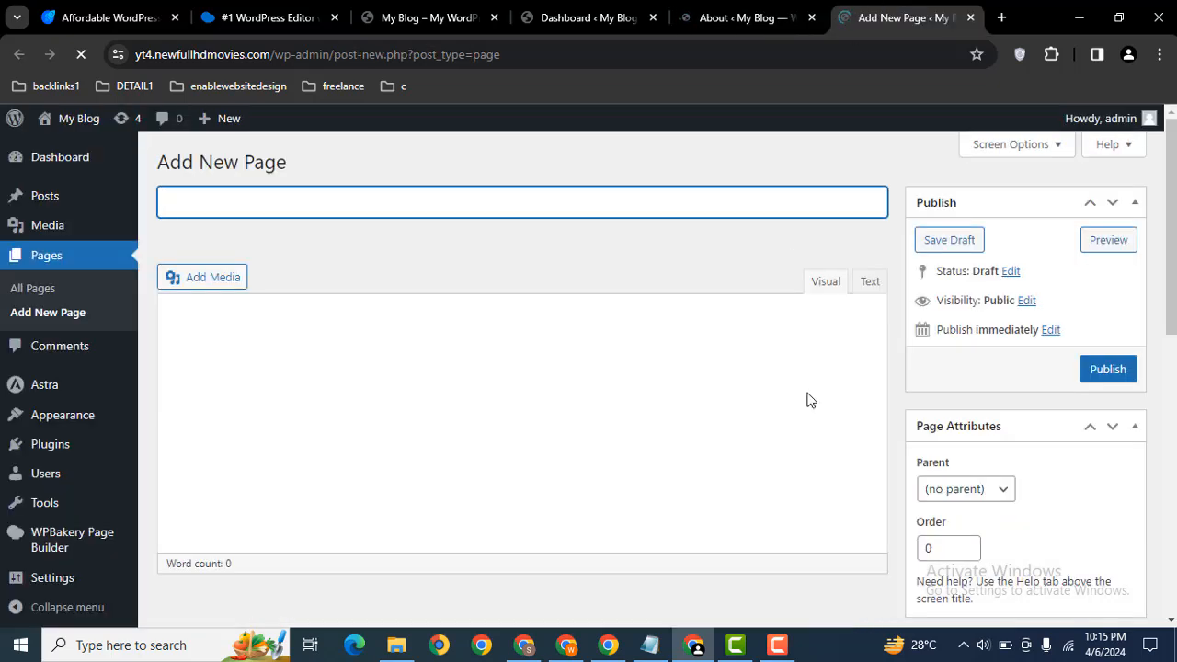
pyautogui.press('capslock')
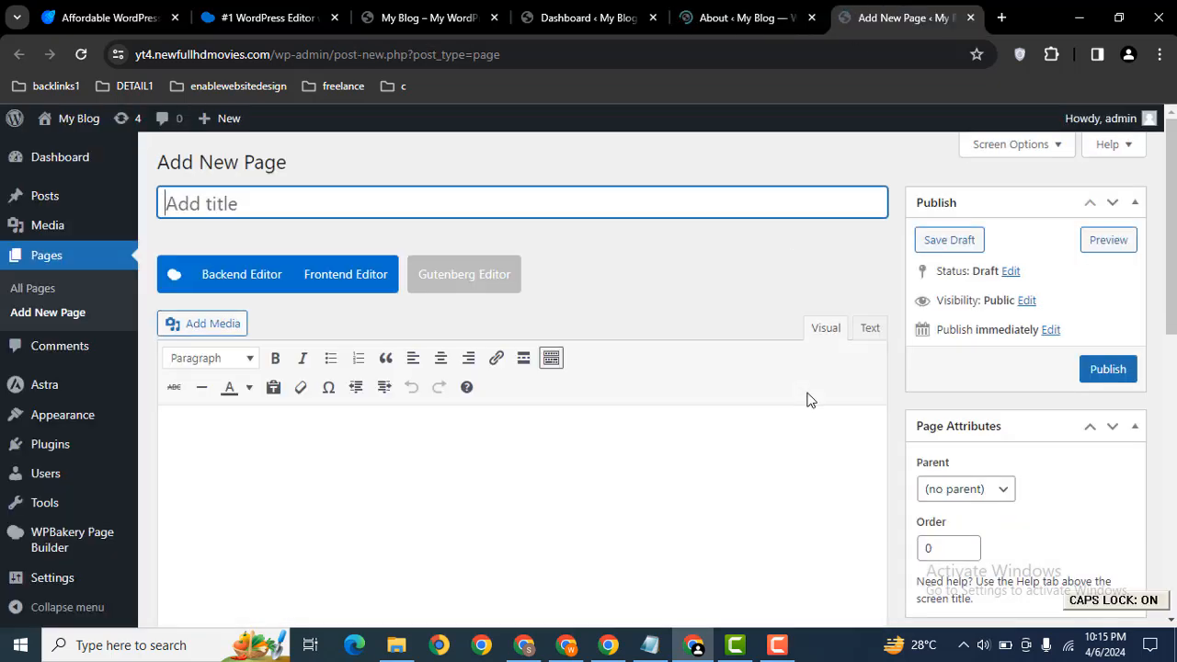
pyautogui.write('S')
pyautogui.press('capslock')
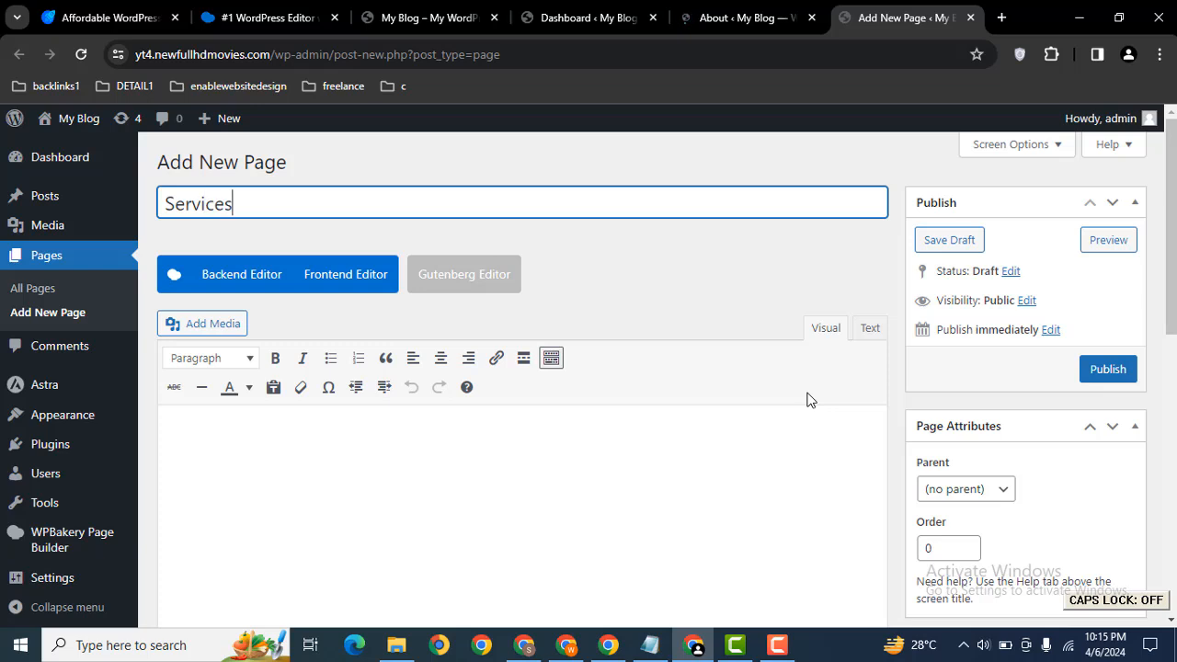
pyautogui.click(1109, 369)
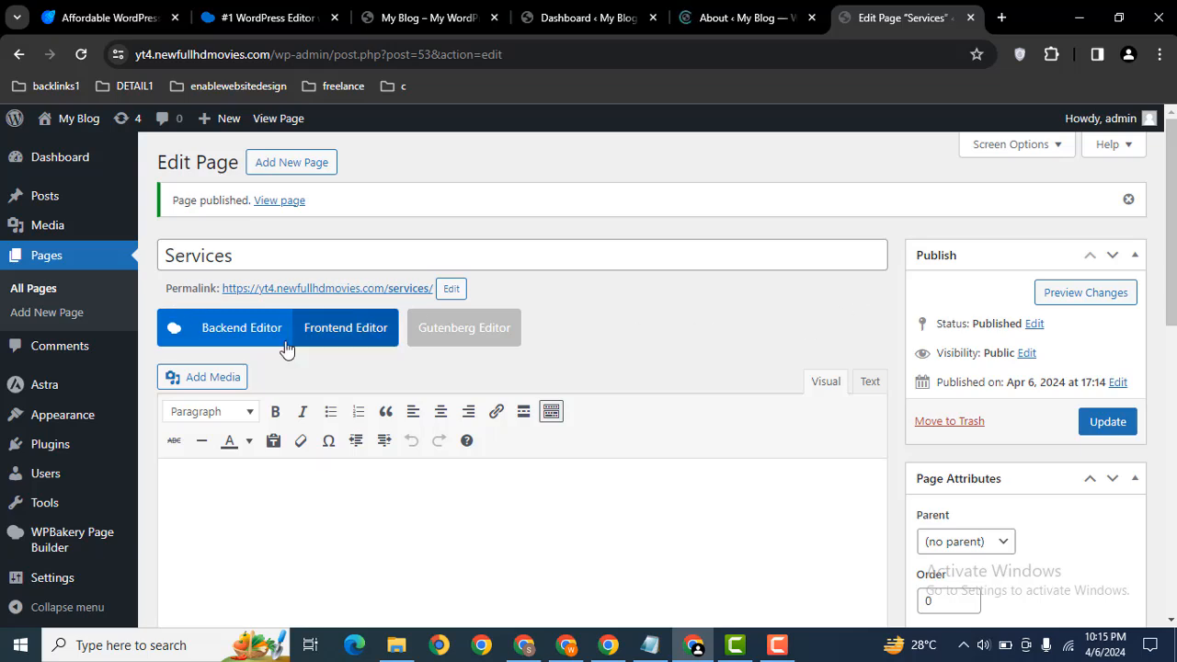
# - Switch the Services page to the WPBakery Backend Editor and choose the Default Layout
pyautogui.click(217, 337)
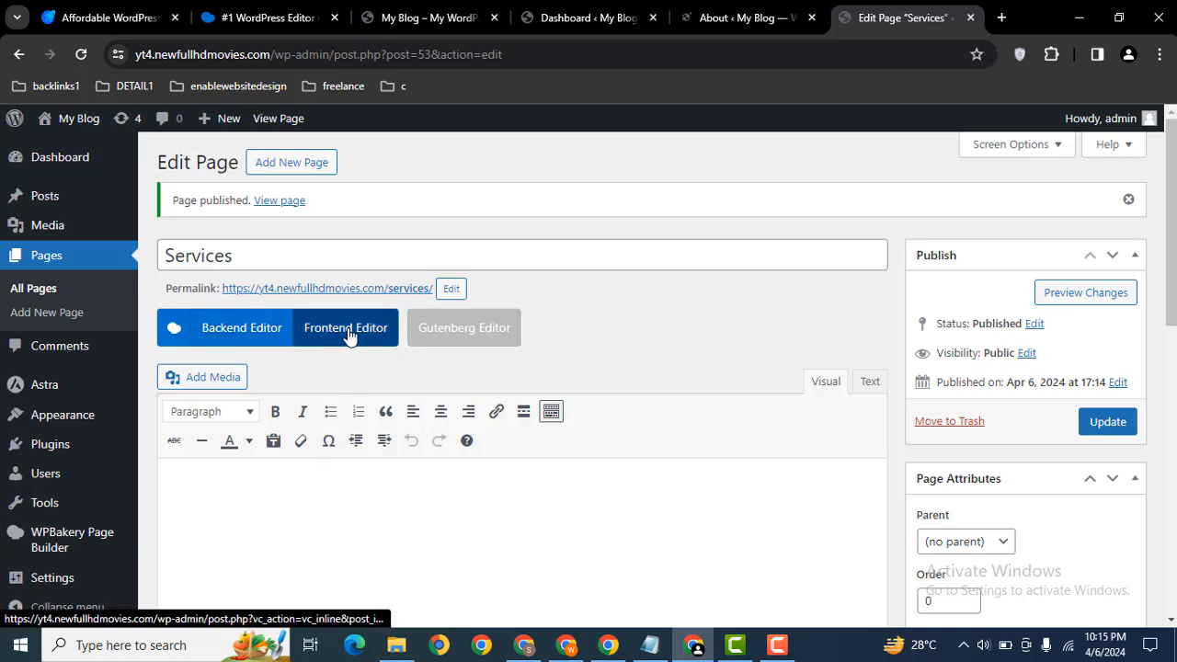
pyautogui.click(232, 340)
pyautogui.scroll(-1, 599, 370)
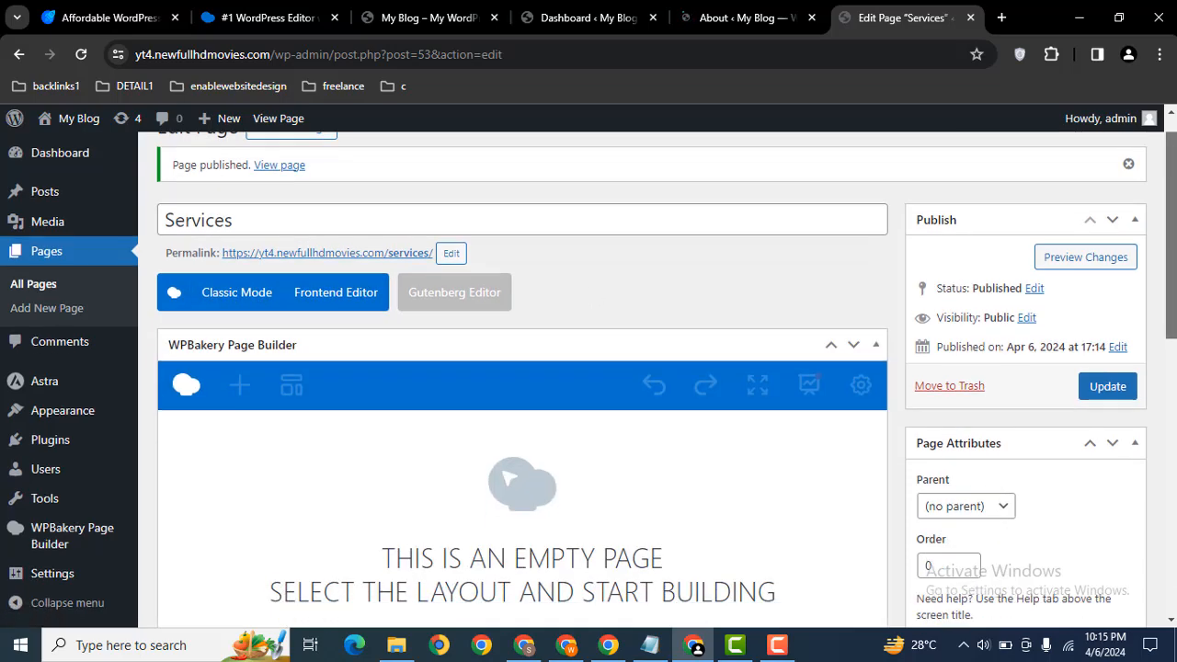
pyautogui.scroll(-4, 504, 479)
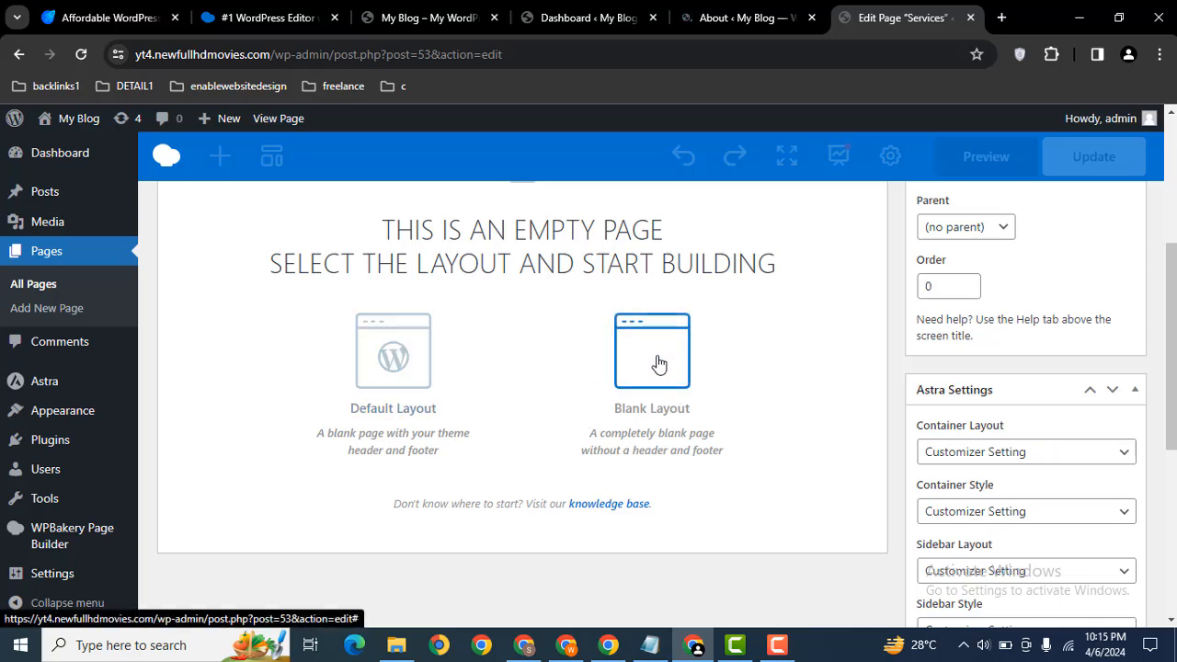
pyautogui.click(393, 366)
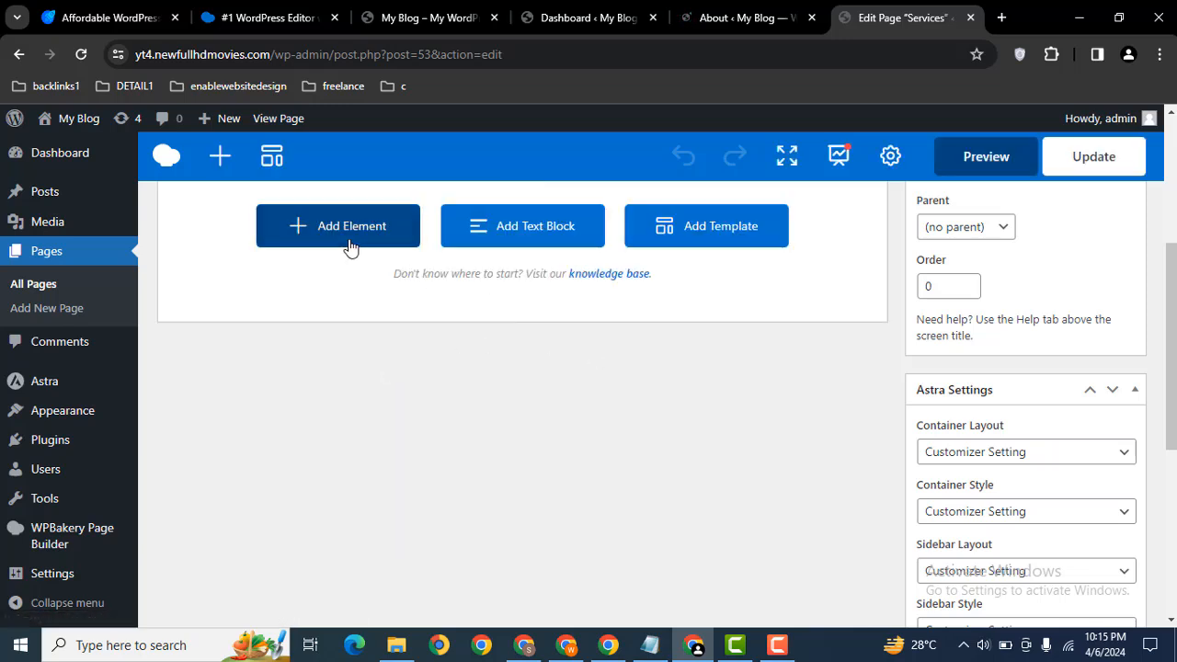
# - Search the WPBakery elements for "sec" and add a Section element to the Services page
pyautogui.click(320, 238)
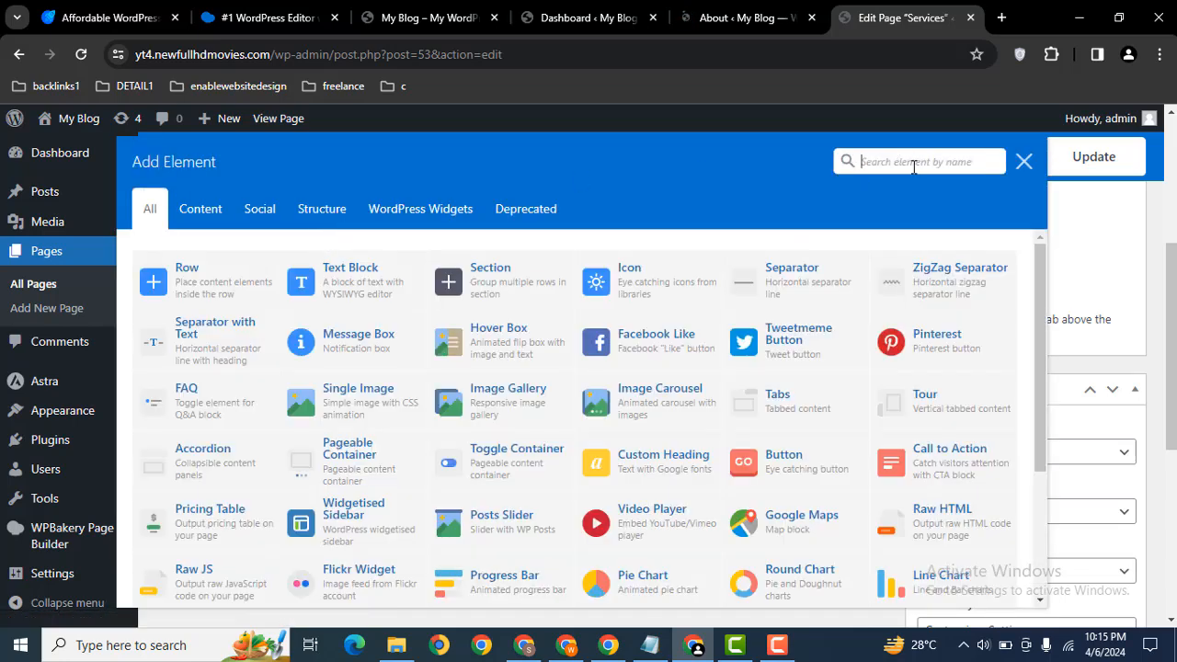
pyautogui.write('sec')
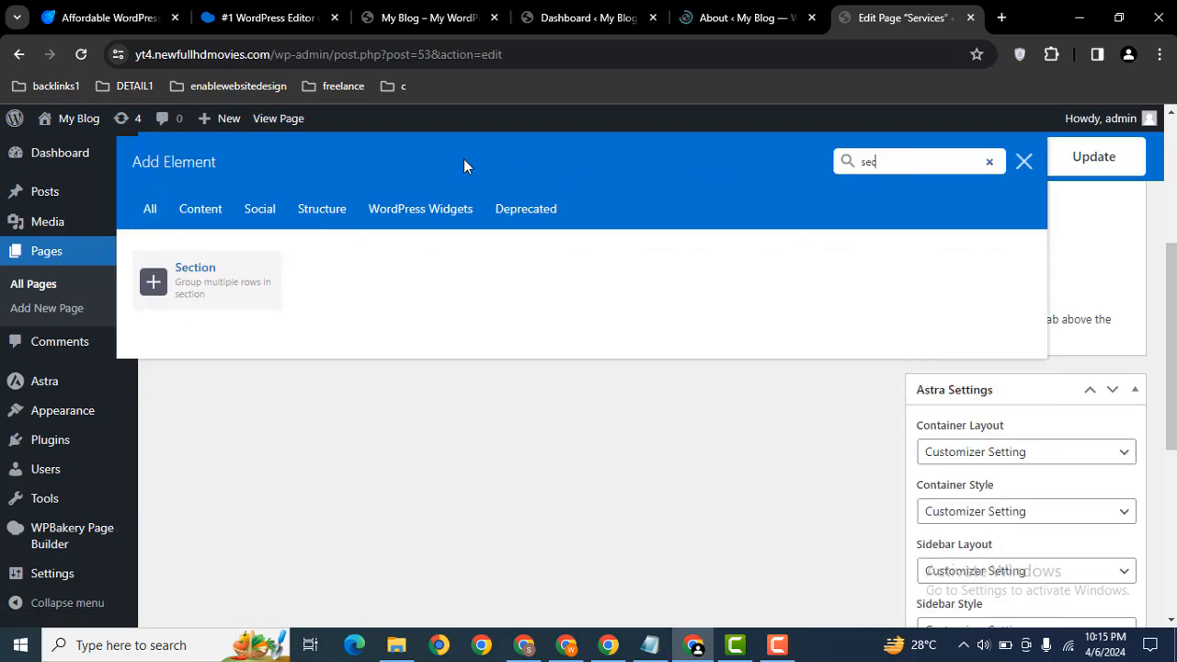
pyautogui.click(208, 291)
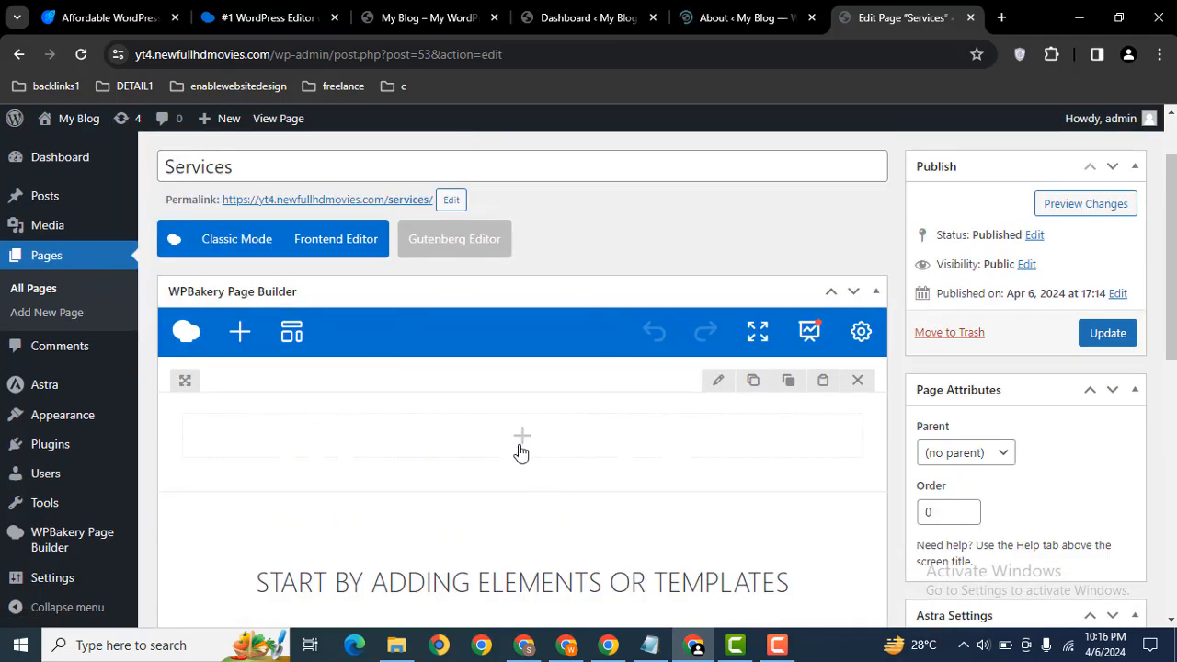
# - Add a Row element inside the section and split it into two equal columns
pyautogui.click(521, 448)
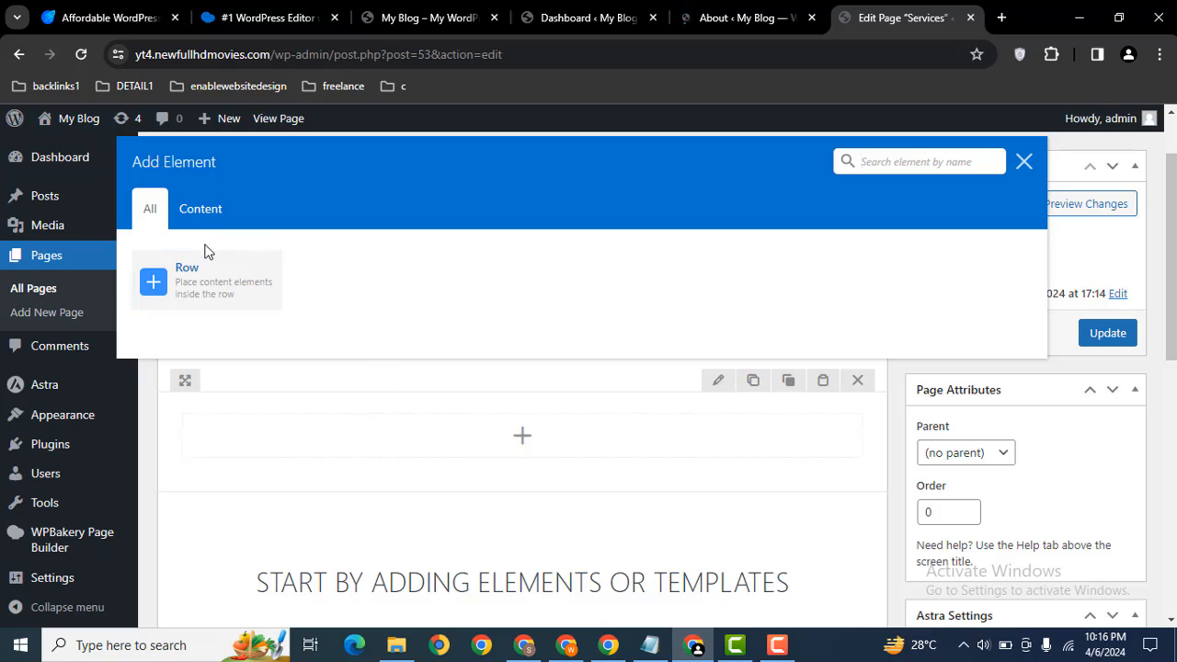
pyautogui.click(195, 281)
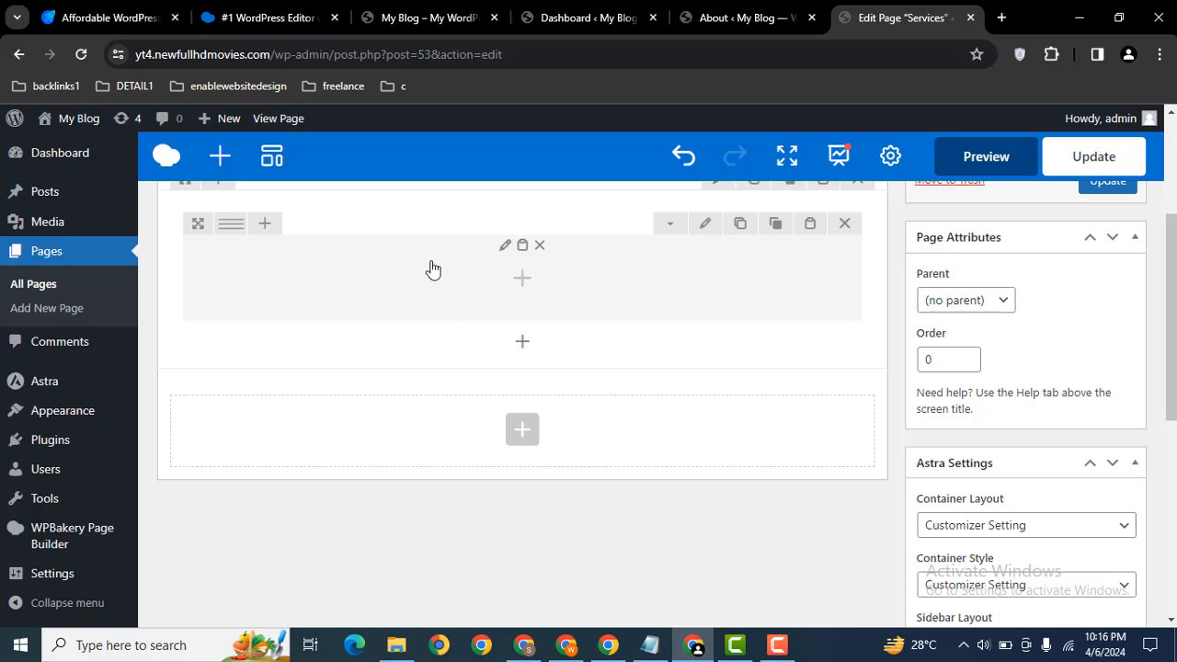
pyautogui.moveTo(230, 226)
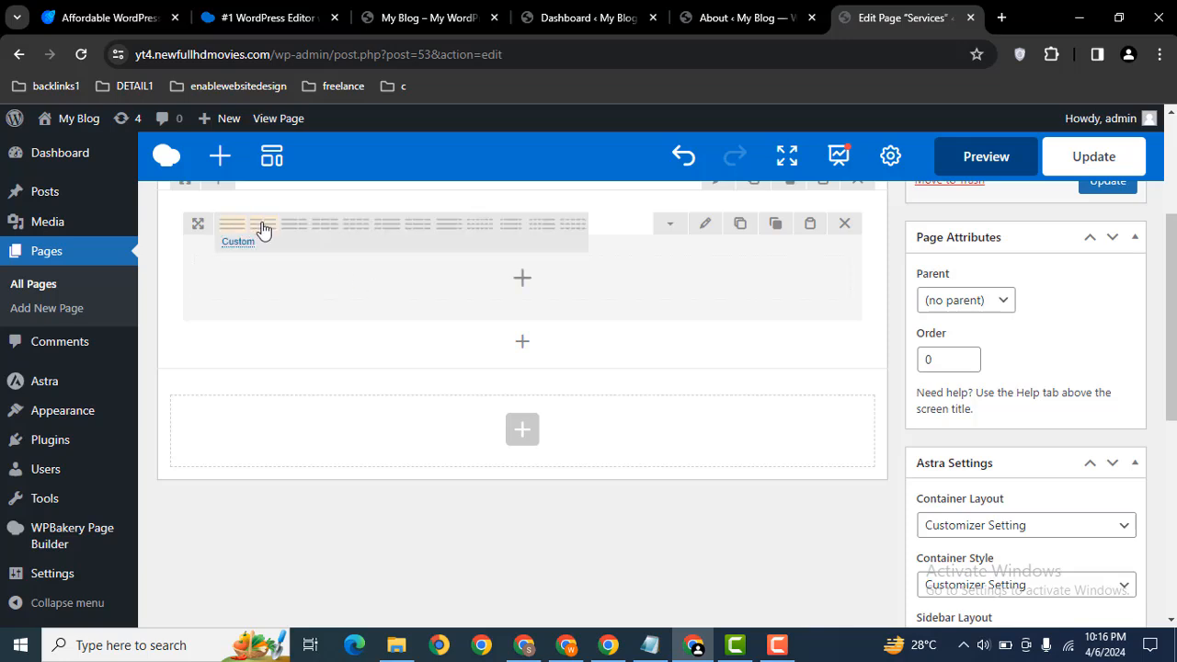
pyautogui.click(262, 229)
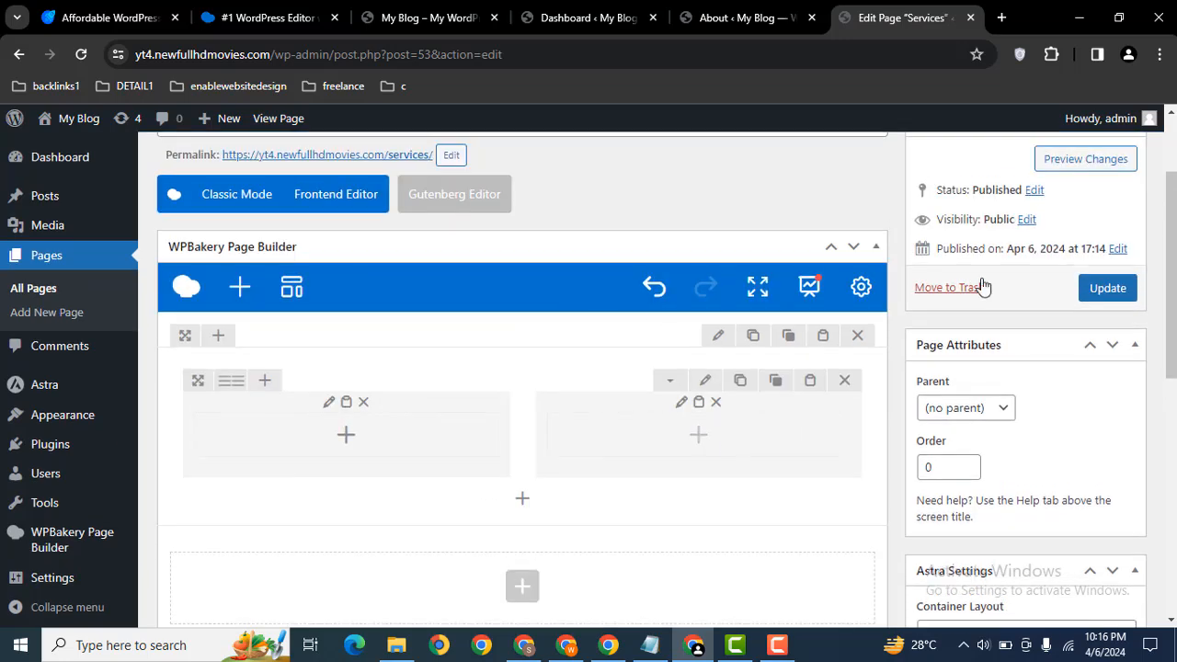
# - Add a second row with three equal columns below the two-column row in the same section, and update the page
pyautogui.moveTo(1170, 225); pyautogui.dragTo(1171, 270)
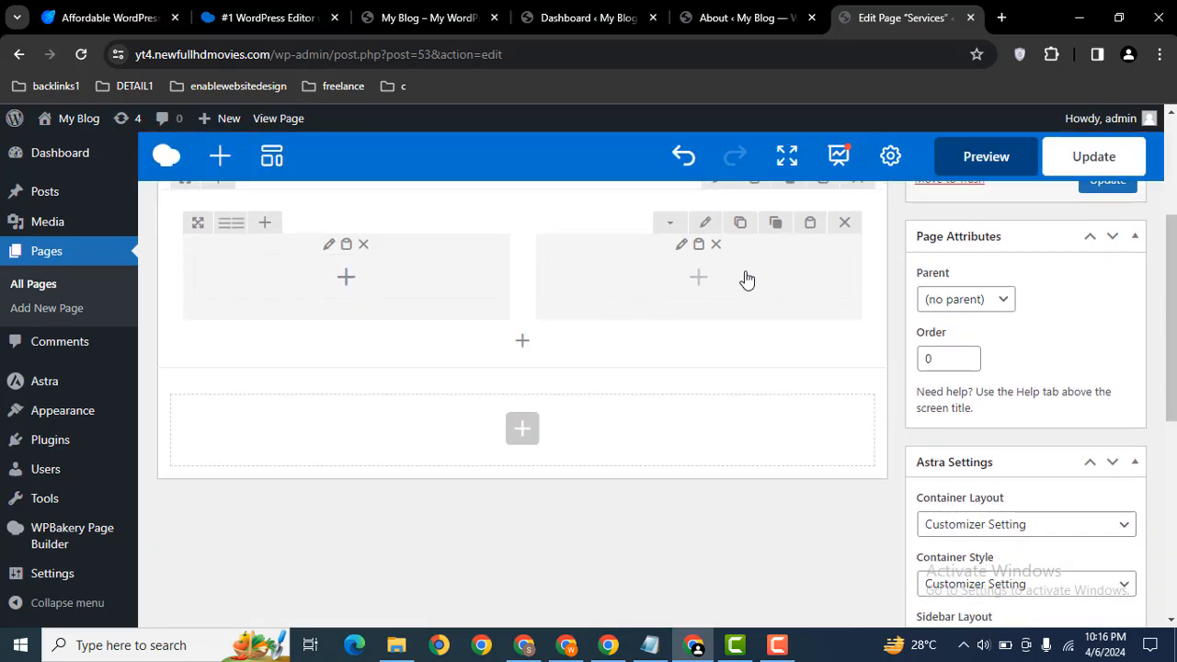
pyautogui.click(521, 347)
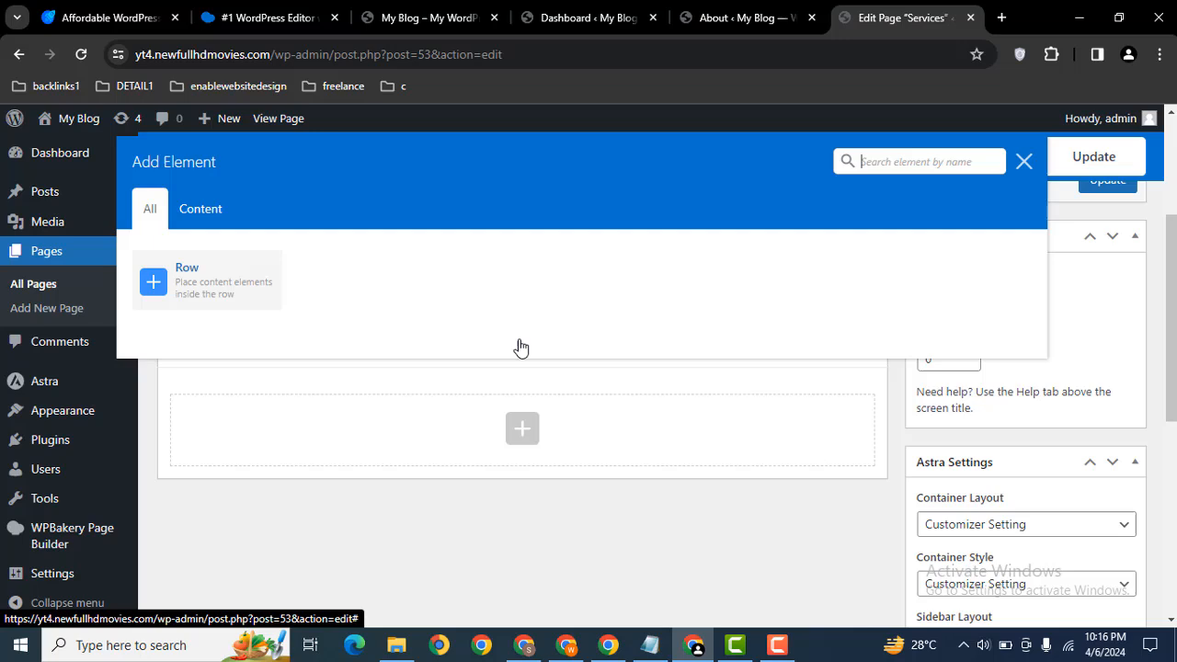
pyautogui.click(187, 276)
pyautogui.moveTo(233, 332)
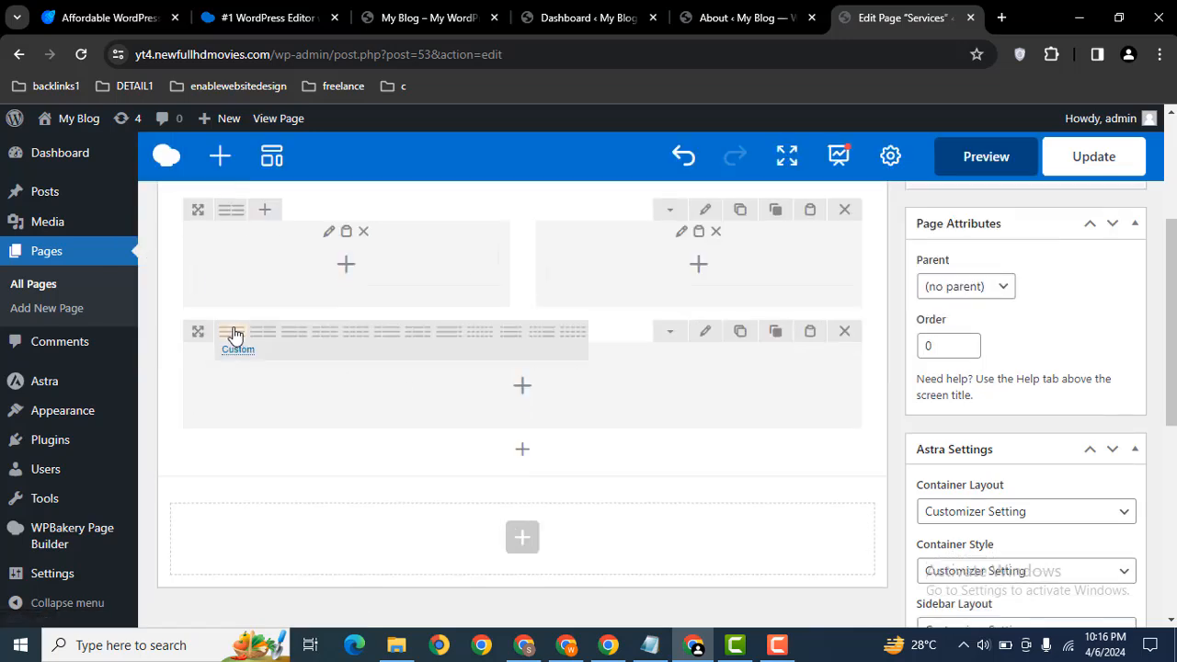
pyautogui.click(339, 337)
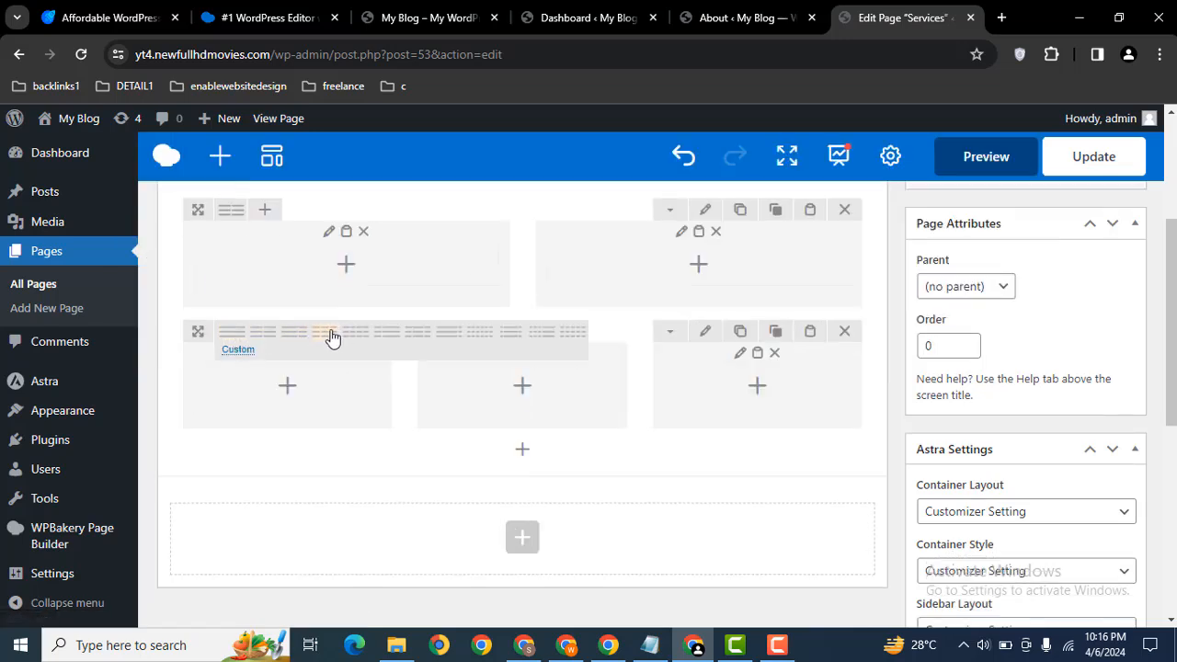
pyautogui.scroll(2, 697, 412)
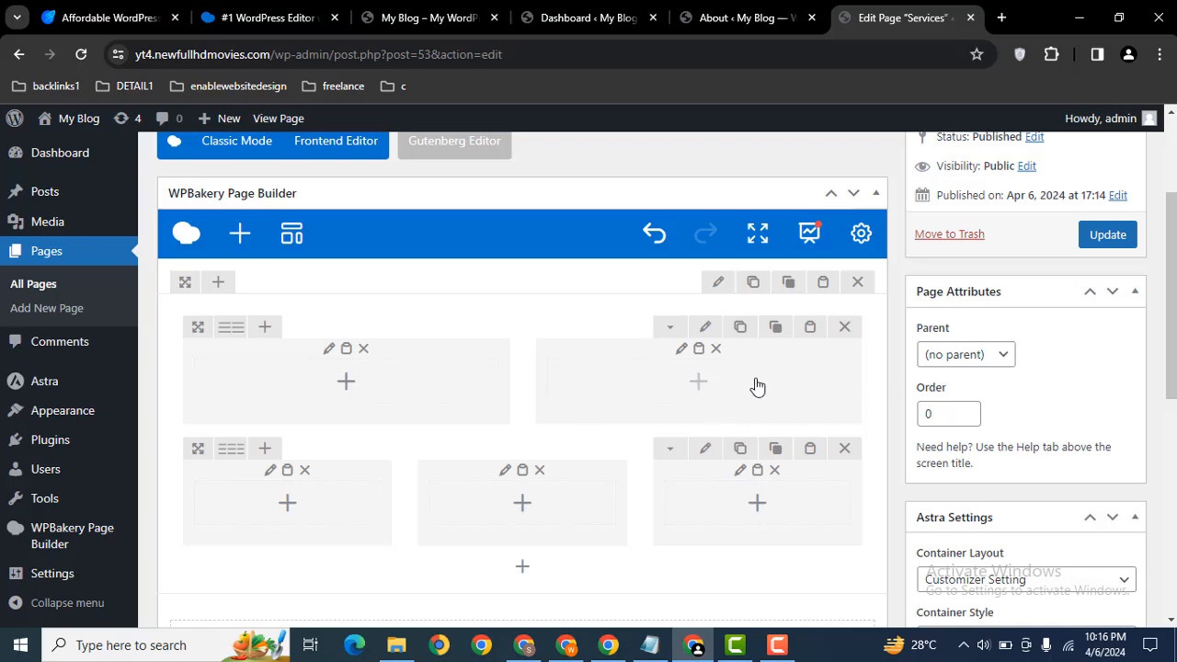
pyautogui.moveTo(1170, 290); pyautogui.dragTo(1170, 263)
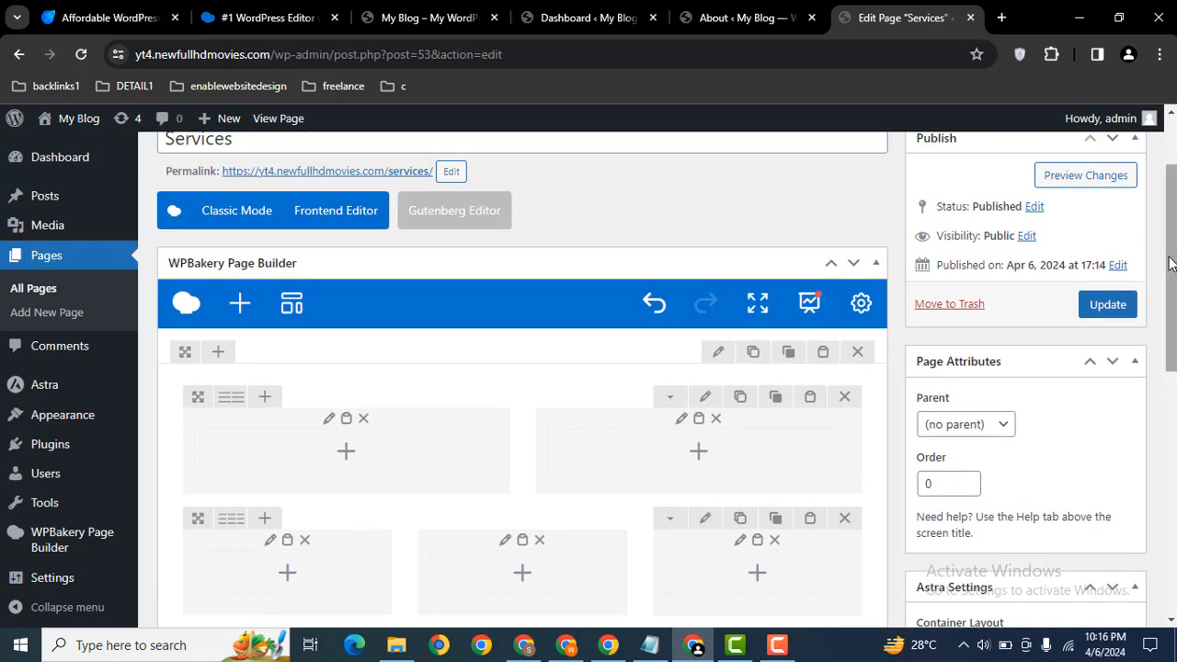
pyautogui.click(1108, 306)
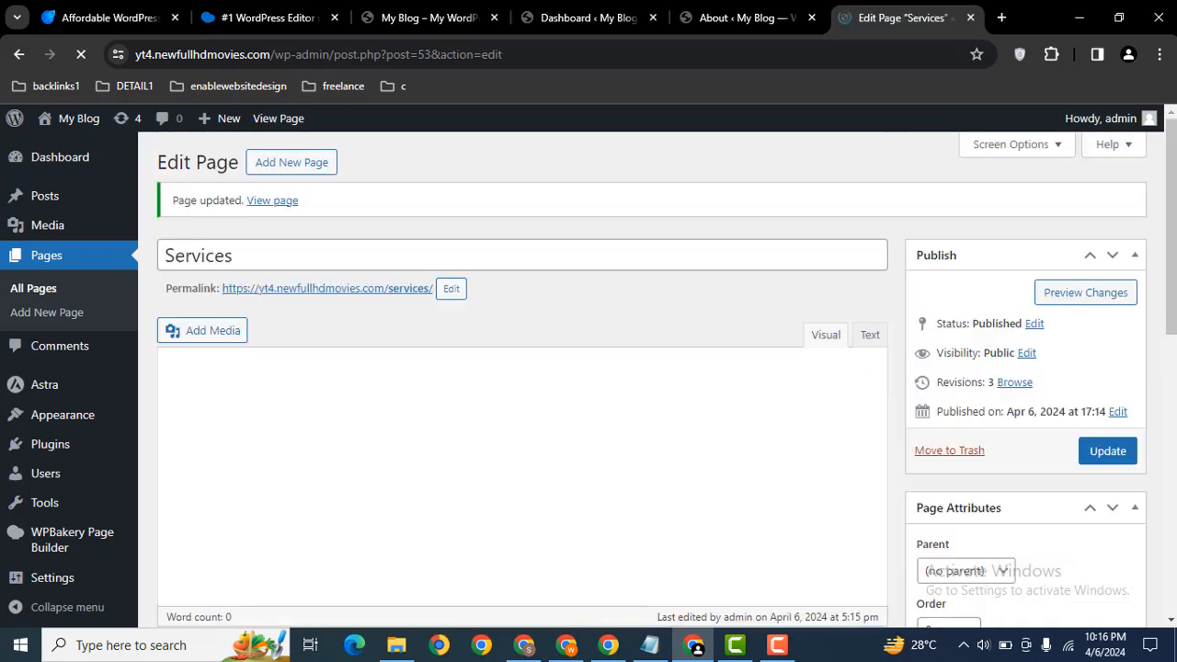
# - Add a Text Block with its default text to the first column of the two-column row, and update the page
pyautogui.moveTo(1172, 167); pyautogui.dragTo(1173, 248)
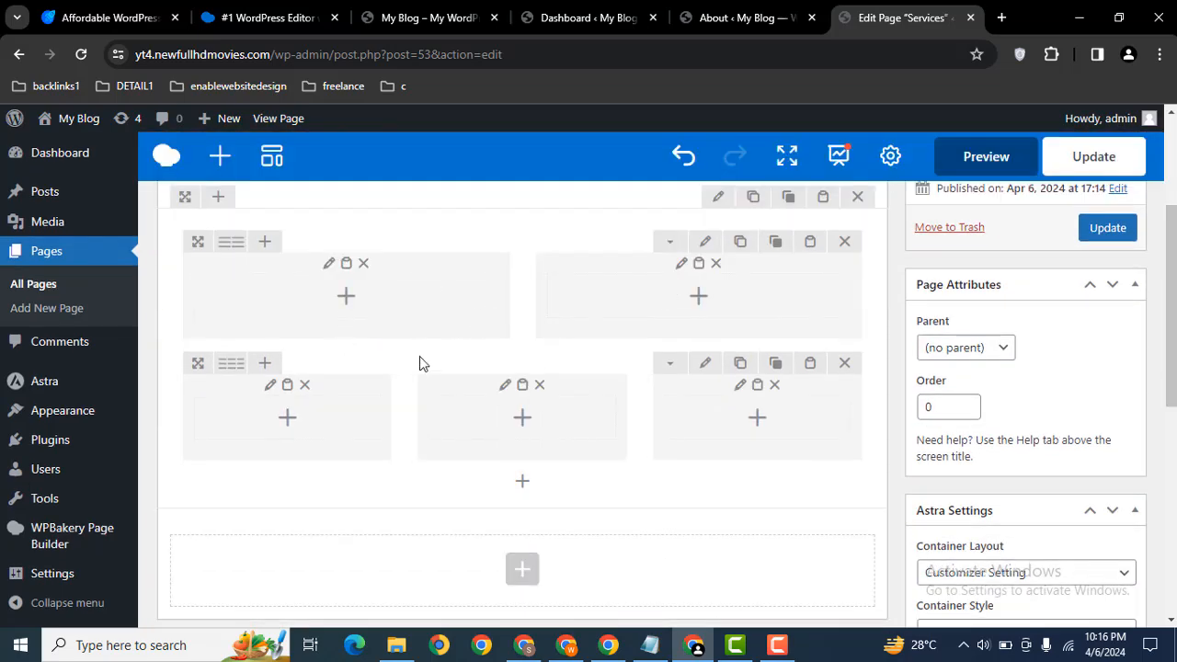
pyautogui.click(346, 301)
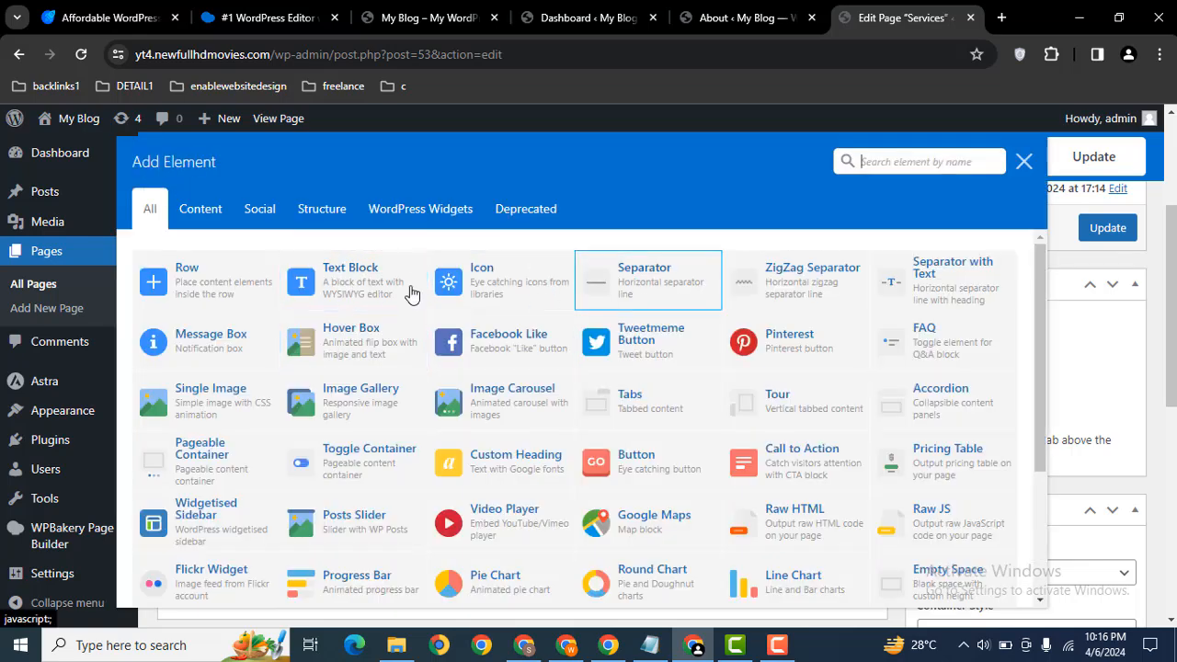
pyautogui.click(348, 283)
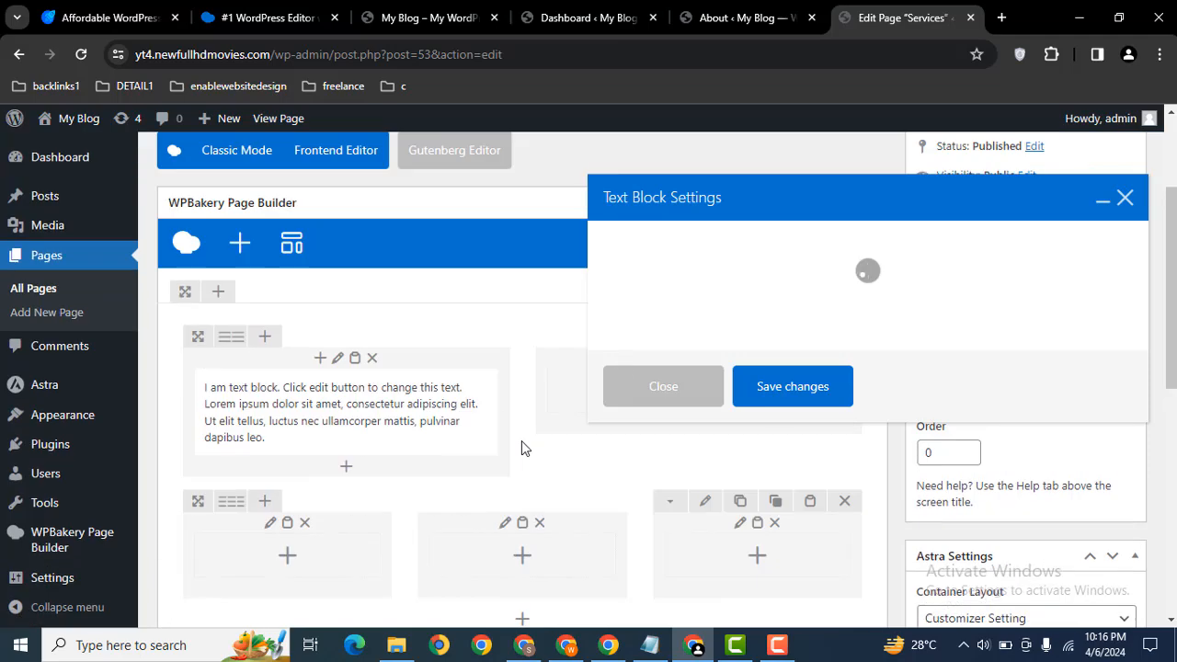
pyautogui.moveTo(805, 476); pyautogui.dragTo(640, 453)
pyautogui.click(788, 531)
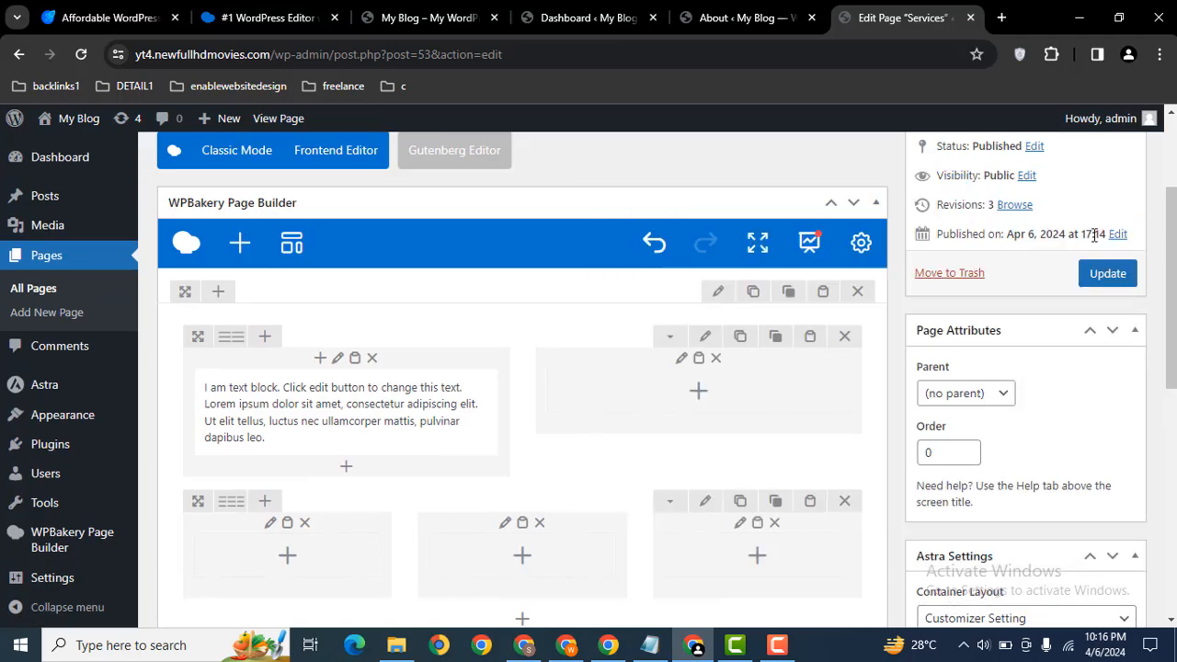
pyautogui.click(1105, 277)
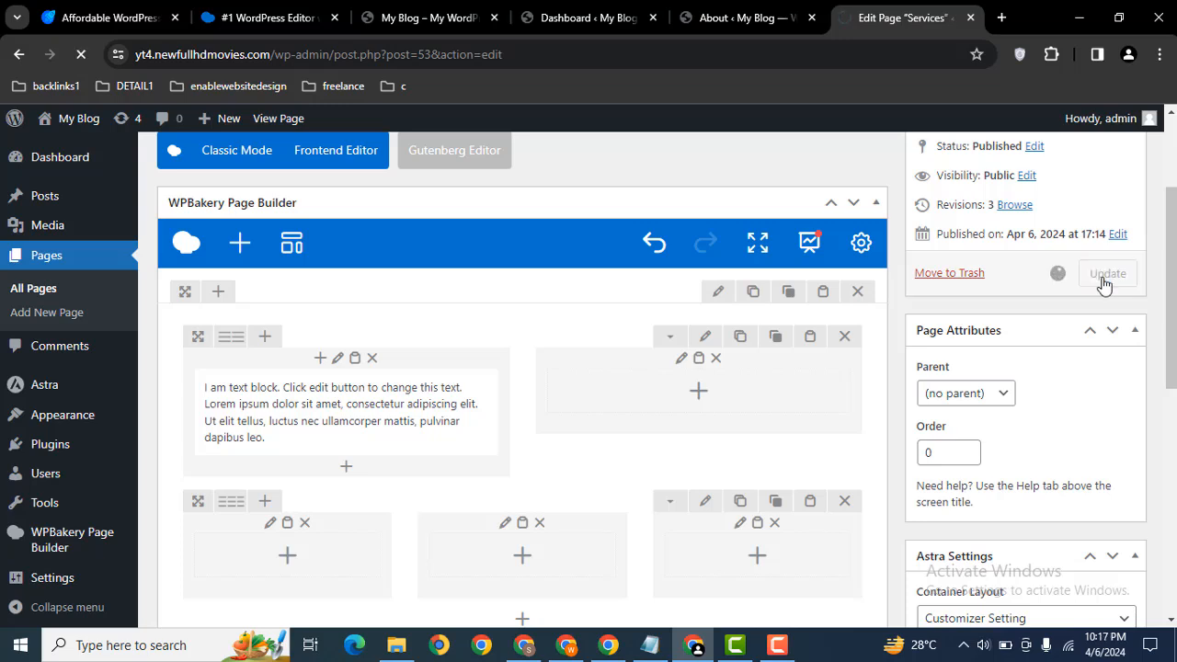